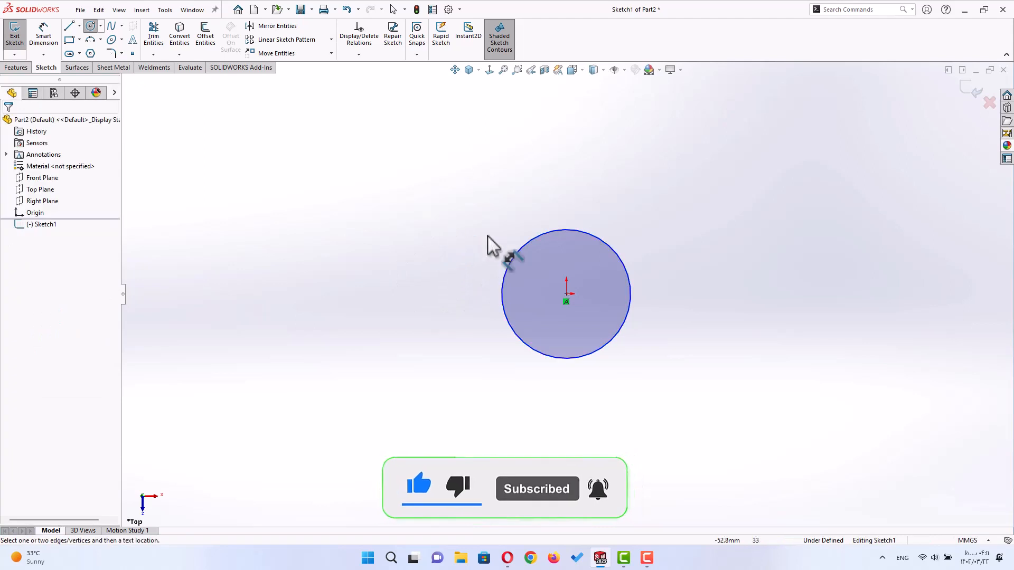
Step: Dimension the diameter of the circle at the origin and set it to 50 mm
{"action": "left_click", "coordinate": [551, 230]}
{"action": "left_click", "coordinate": [562, 176]}
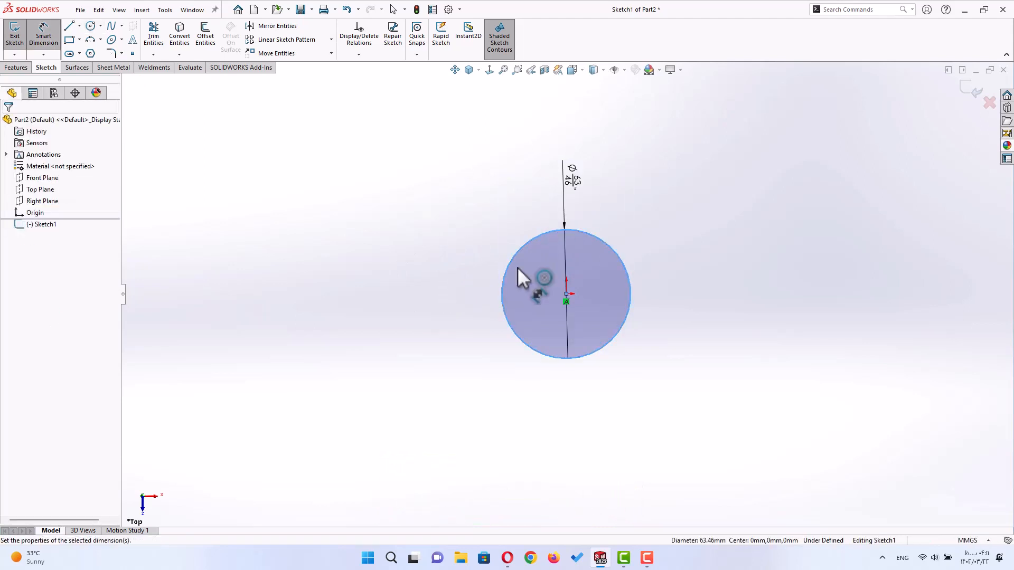
{"action": "type", "text": "50"}
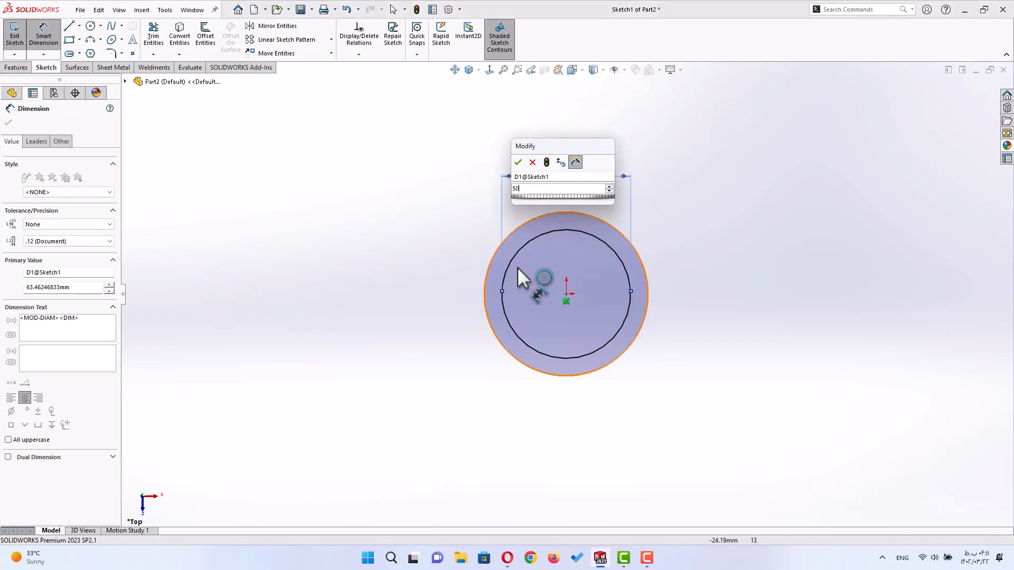
{"action": "key", "text": "Return"}
Step: Draw a second circle centred on the origin inside the 50 mm circle and set its diameter to 45 mm
{"action": "right_click_drag", "start_coordinate": [273, 305], "coordinate": [336, 327]}
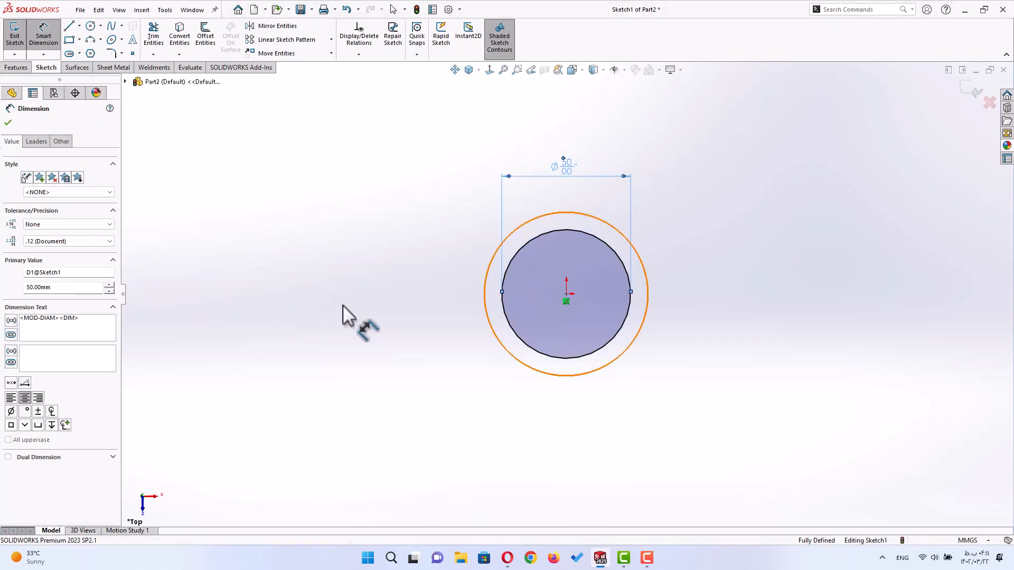
{"action": "left_click", "coordinate": [566, 293]}
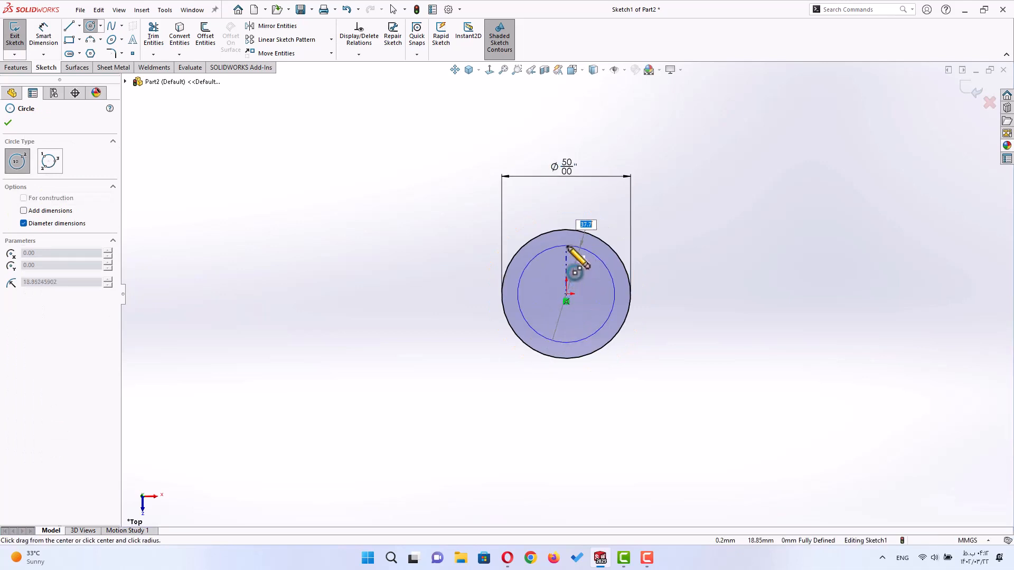
{"action": "left_click", "coordinate": [568, 245]}
{"action": "right_click_drag", "start_coordinate": [391, 362], "coordinate": [391, 297]}
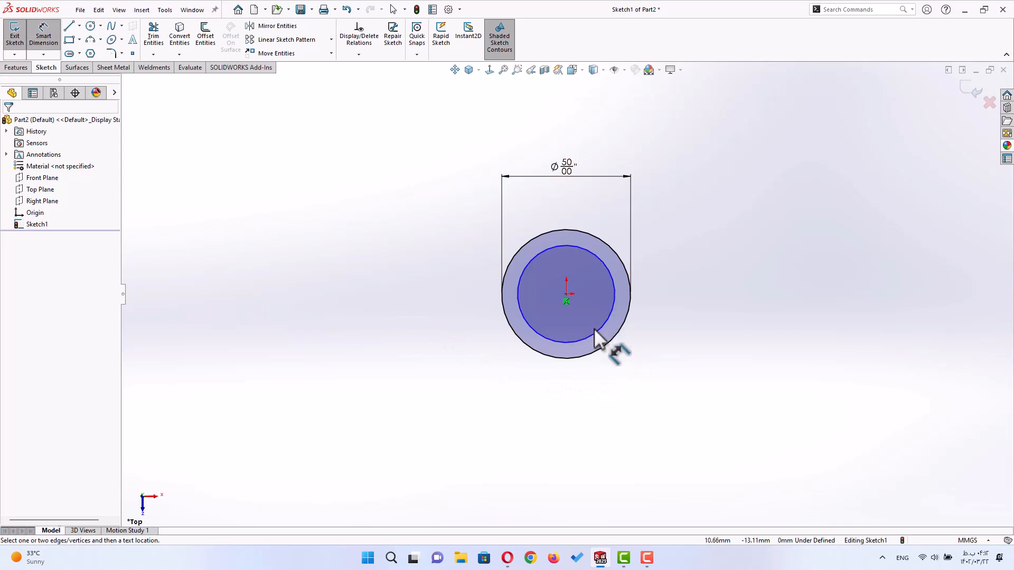
{"action": "left_click", "coordinate": [587, 252]}
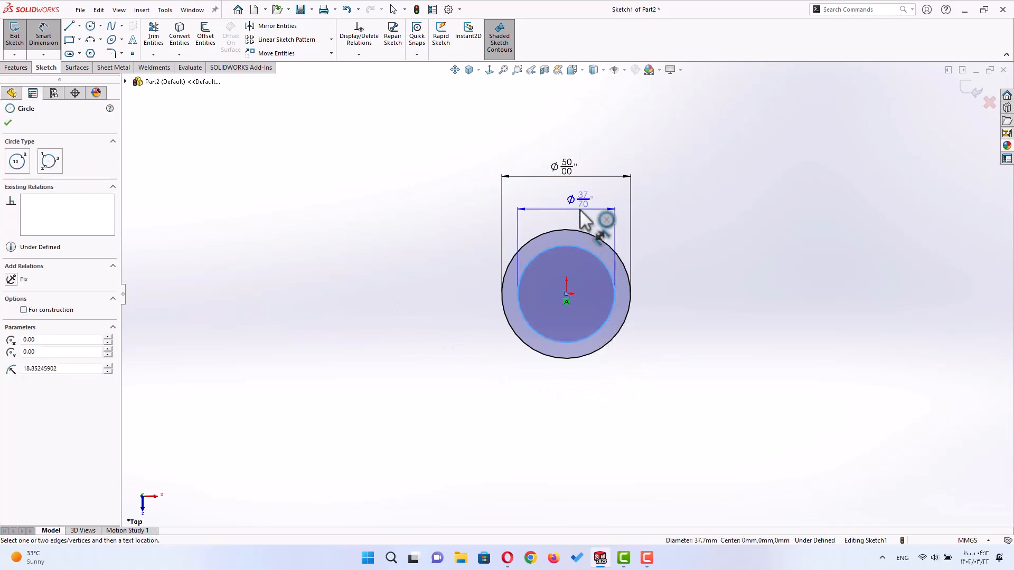
{"action": "left_click", "coordinate": [570, 242]}
{"action": "key", "text": "Return"}
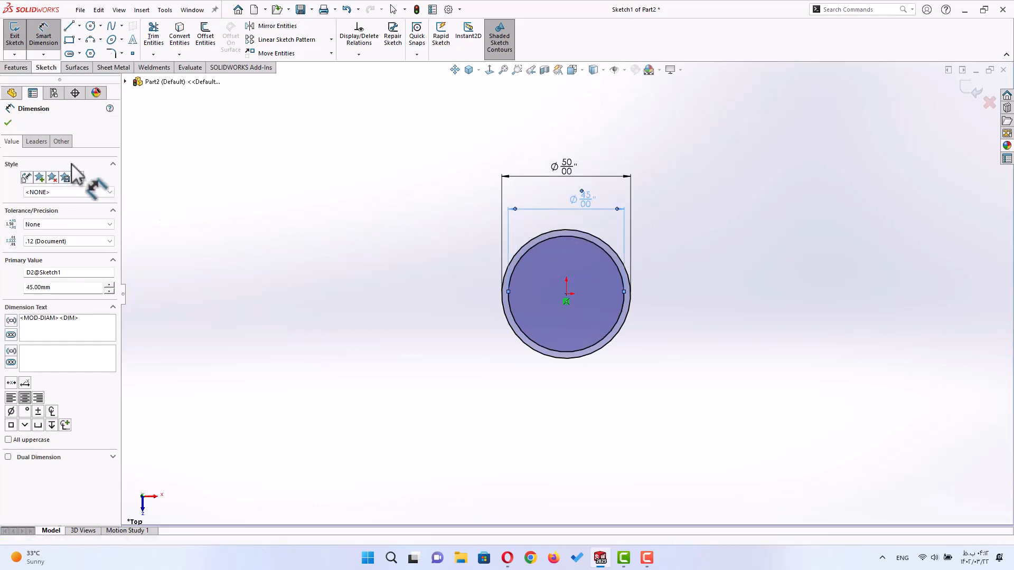
{"action": "left_click", "coordinate": [8, 123]}
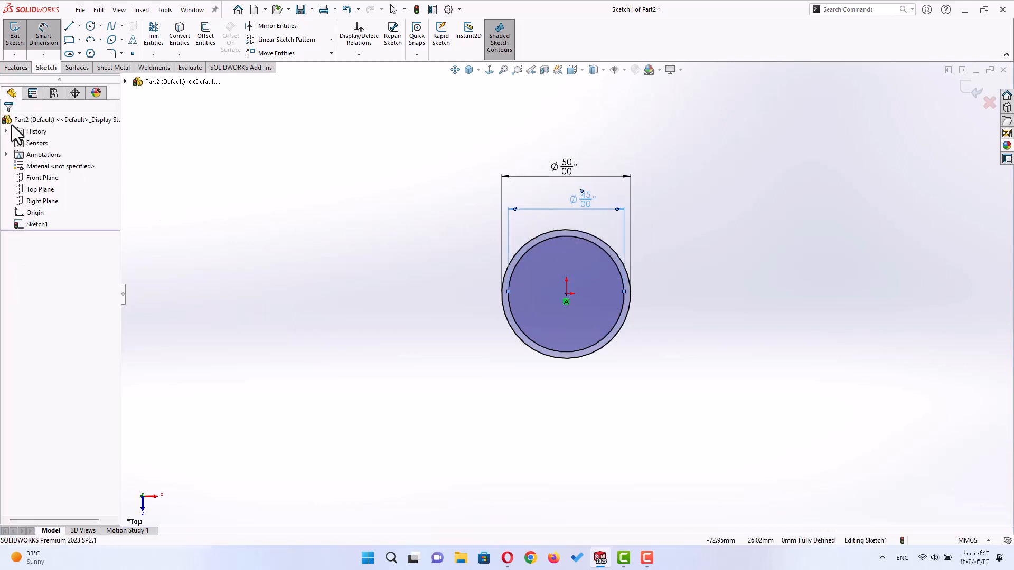
Step: Extrude the ring profile 80 mm with a Blind end condition to form a tube
{"action": "left_click", "coordinate": [17, 67]}
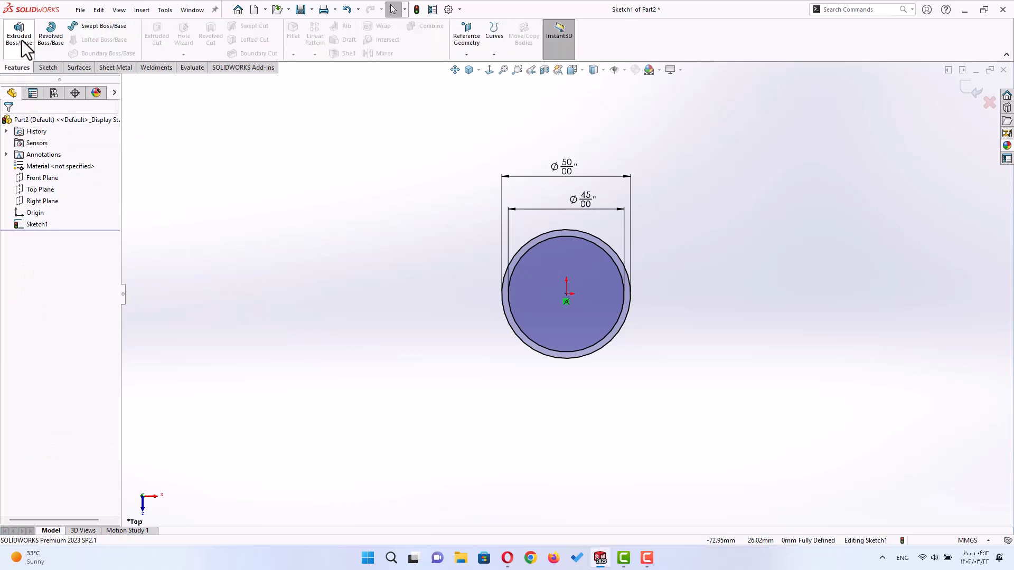
{"action": "left_click", "coordinate": [21, 40]}
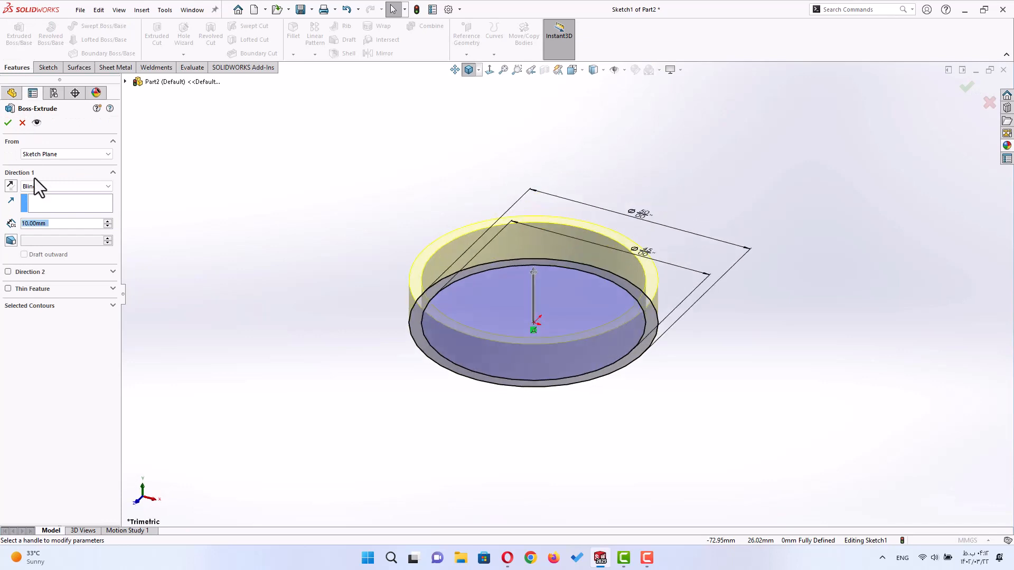
{"action": "type", "text": "80"}
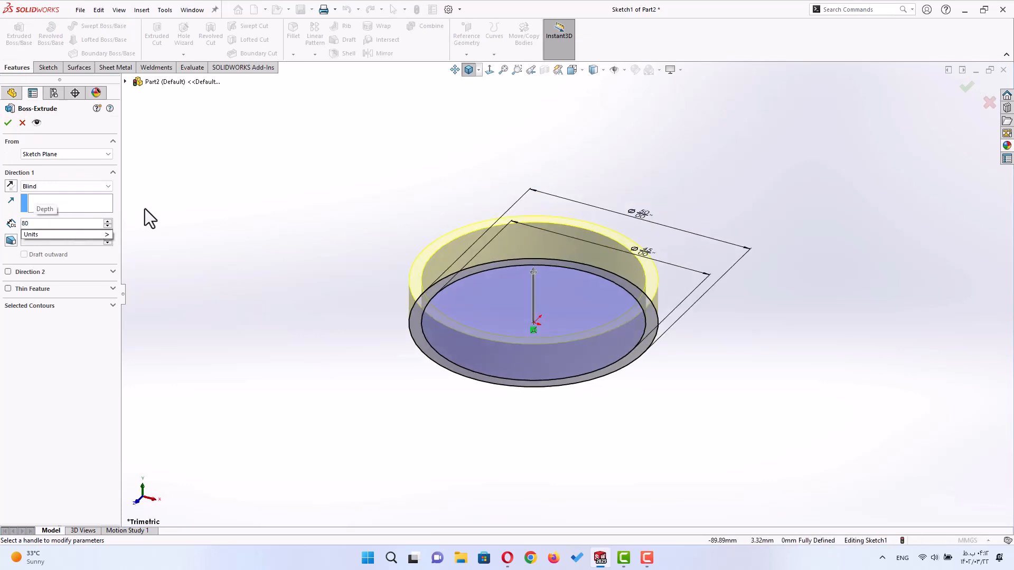
{"action": "key", "text": "Return"}
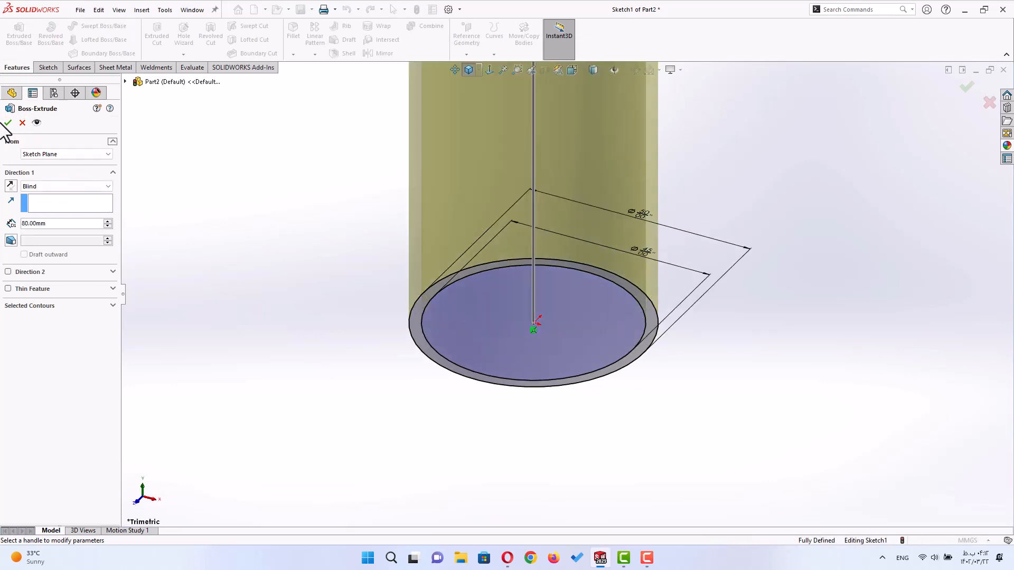
{"action": "left_click", "coordinate": [8, 122]}
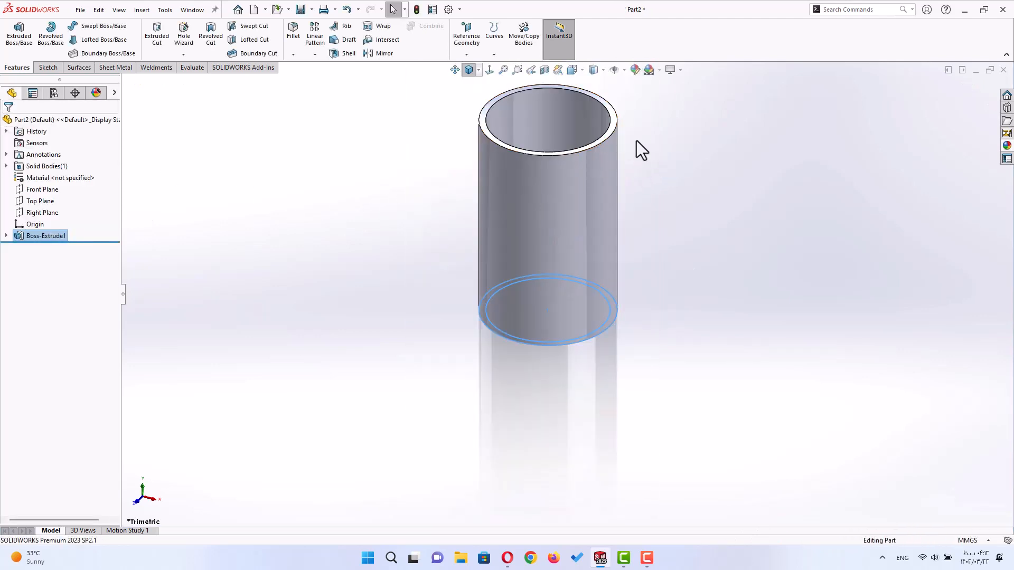
Step: Start a sketch on the tube's top face and draw a circle about 65 mm in diameter around it, centred on the origin
{"action": "left_click", "coordinate": [613, 118]}
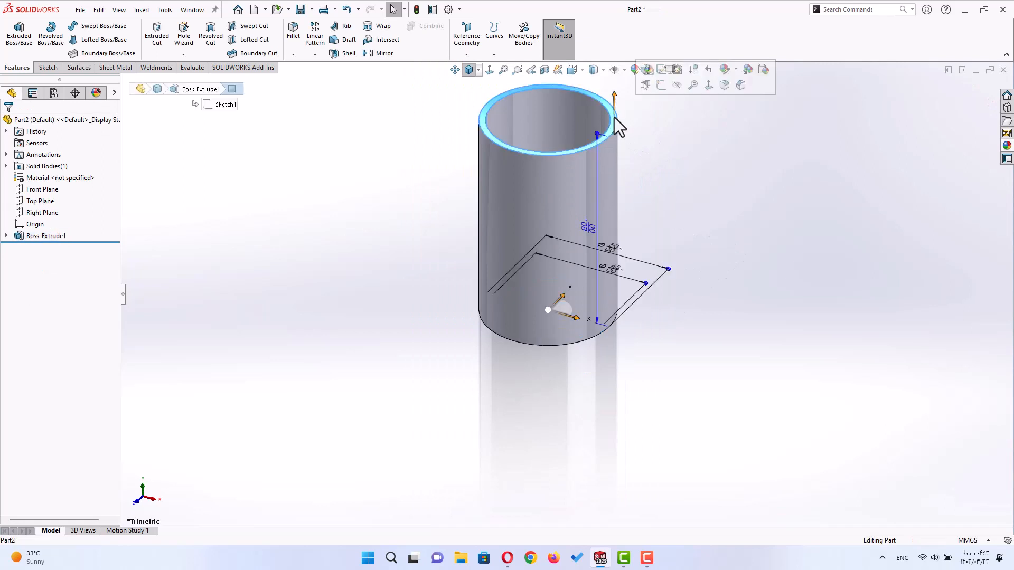
{"action": "left_click", "coordinate": [662, 86]}
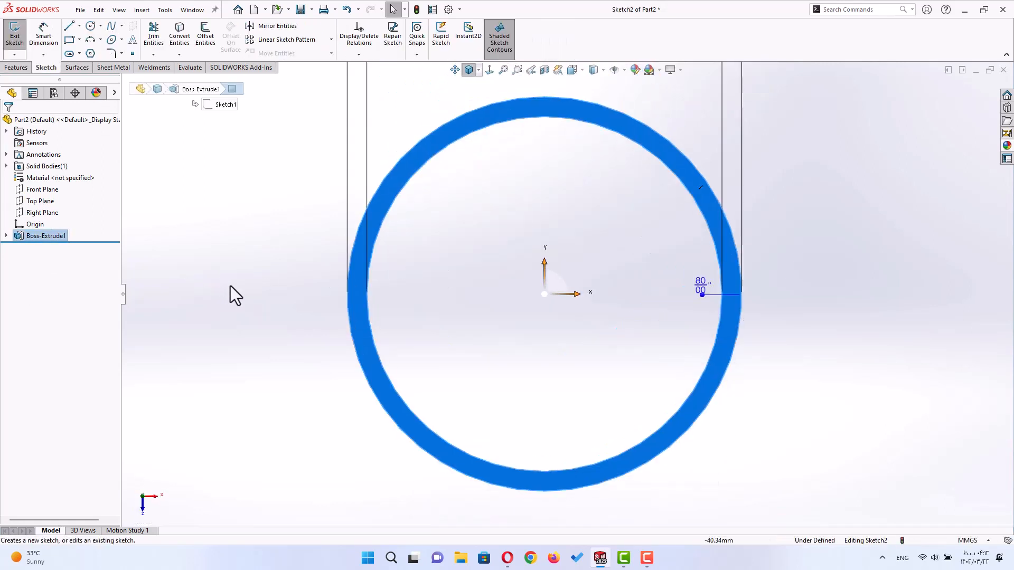
{"action": "right_click_drag", "start_coordinate": [230, 286], "coordinate": [265, 288]}
{"action": "scroll", "coordinate": [523, 319], "scroll_direction": "up", "scroll_amount": 4}
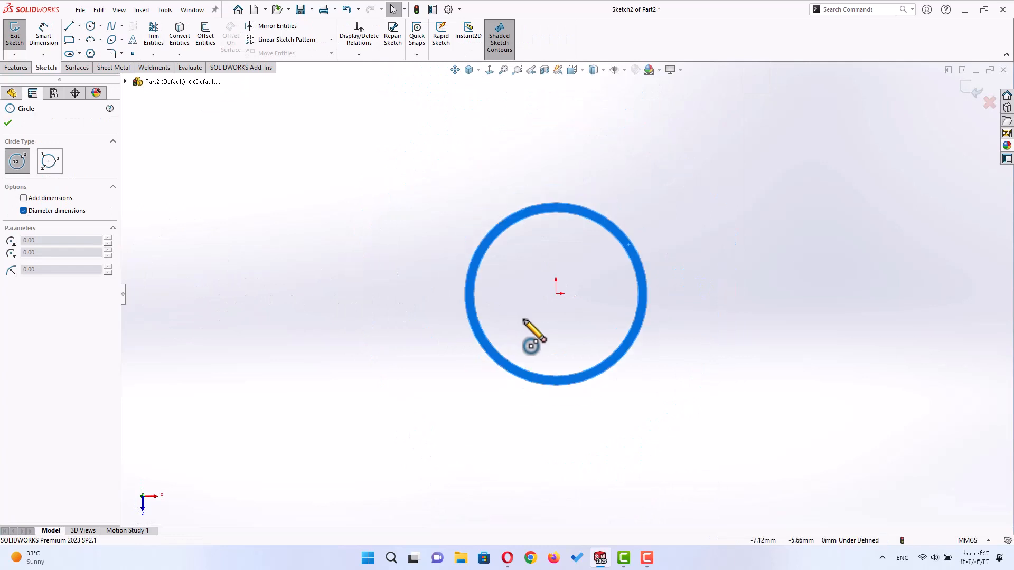
{"action": "left_click", "coordinate": [556, 294]}
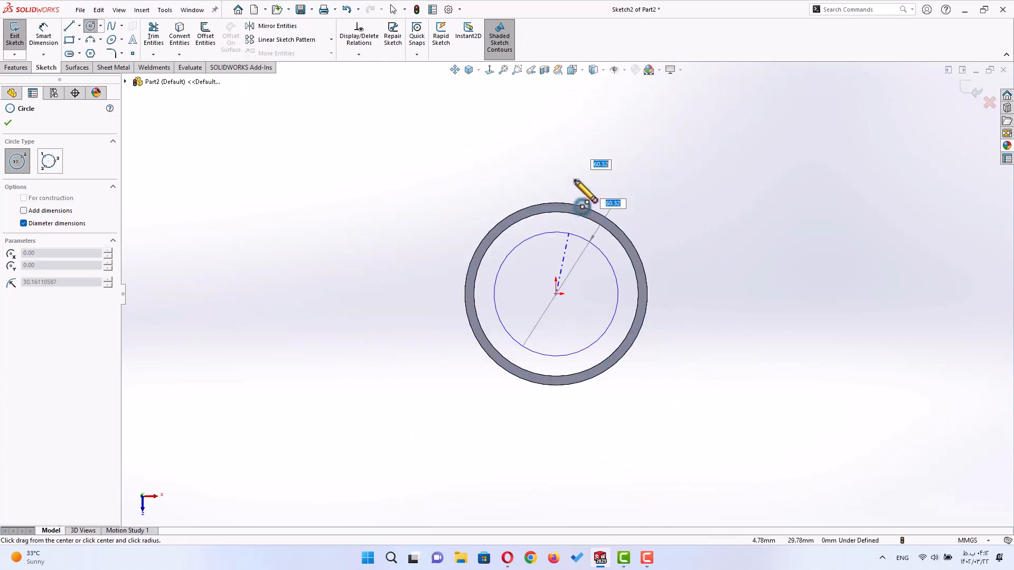
{"action": "left_click", "coordinate": [441, 264]}
Step: Dimension the outer circle's diameter and set it to 120 mm
{"action": "right_click_drag", "start_coordinate": [350, 285], "coordinate": [354, 251]}
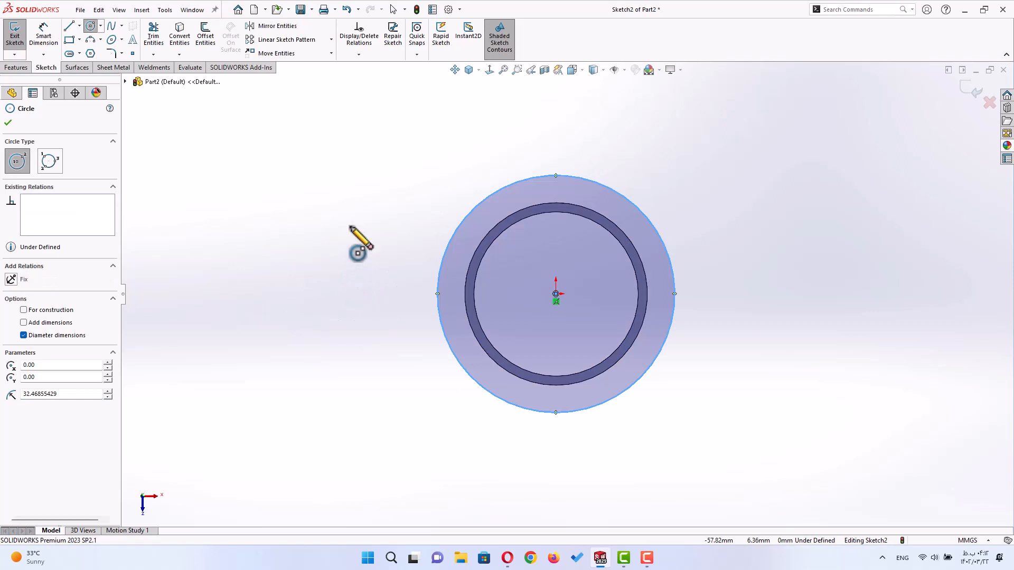
{"action": "left_click", "coordinate": [492, 192]}
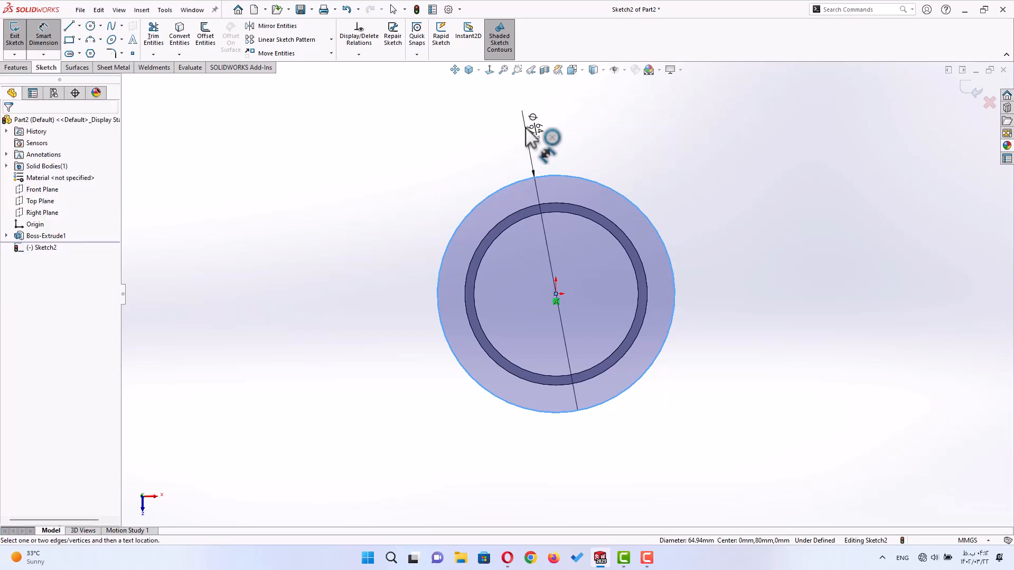
{"action": "left_click", "coordinate": [525, 128]}
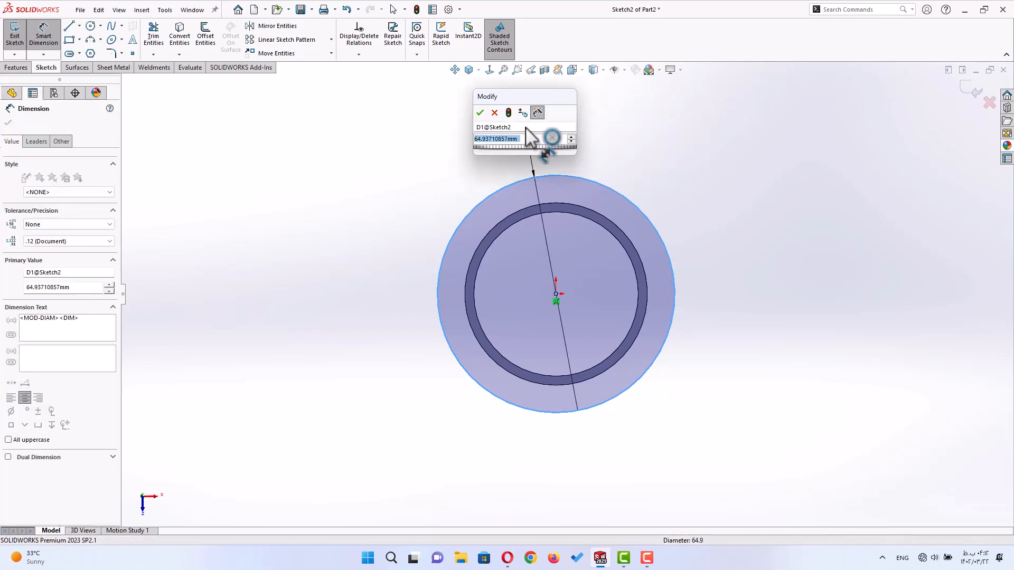
{"action": "type", "text": "120"}
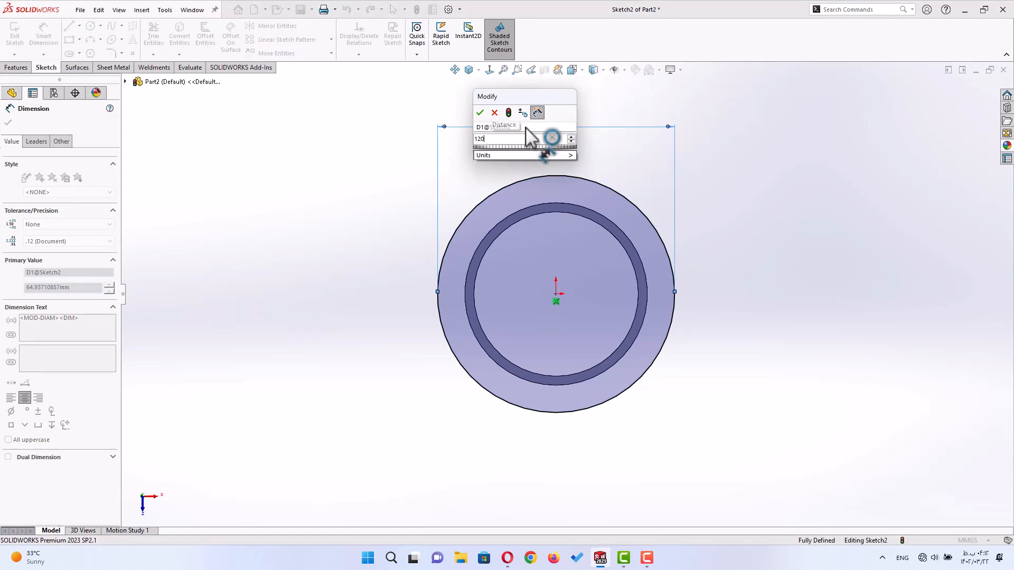
{"action": "key", "text": "Escape"}
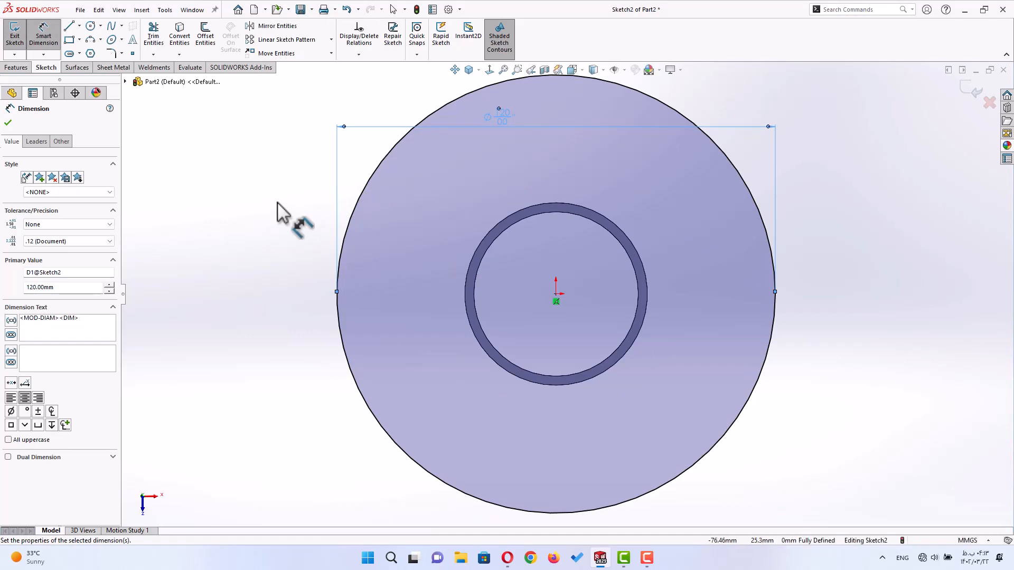
Step: Draw a circle from the origin to the tube's inner edge and dimension its diameter at 45 mm
{"action": "right_click_drag", "start_coordinate": [275, 206], "coordinate": [323, 226]}
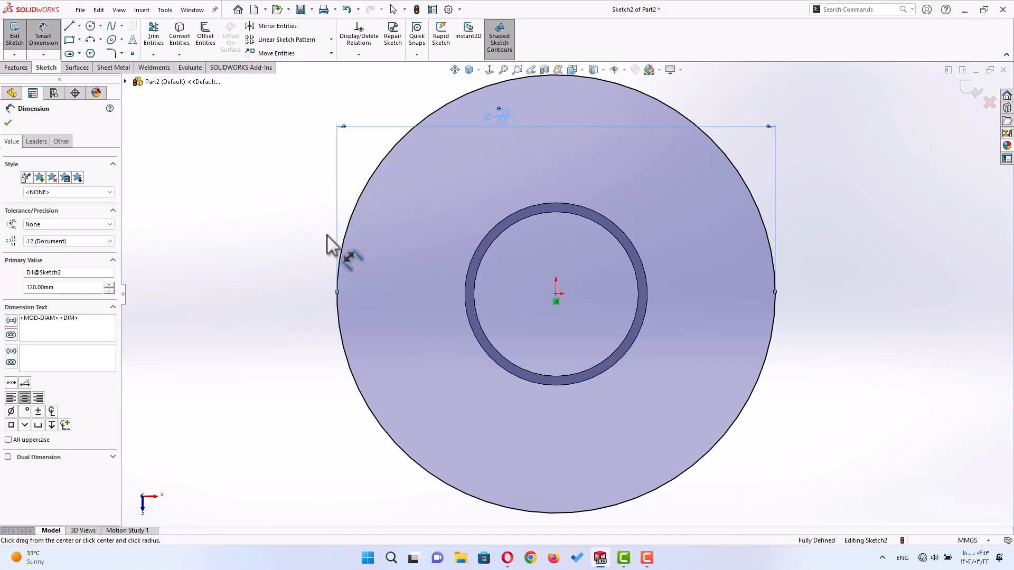
{"action": "left_click", "coordinate": [563, 213]}
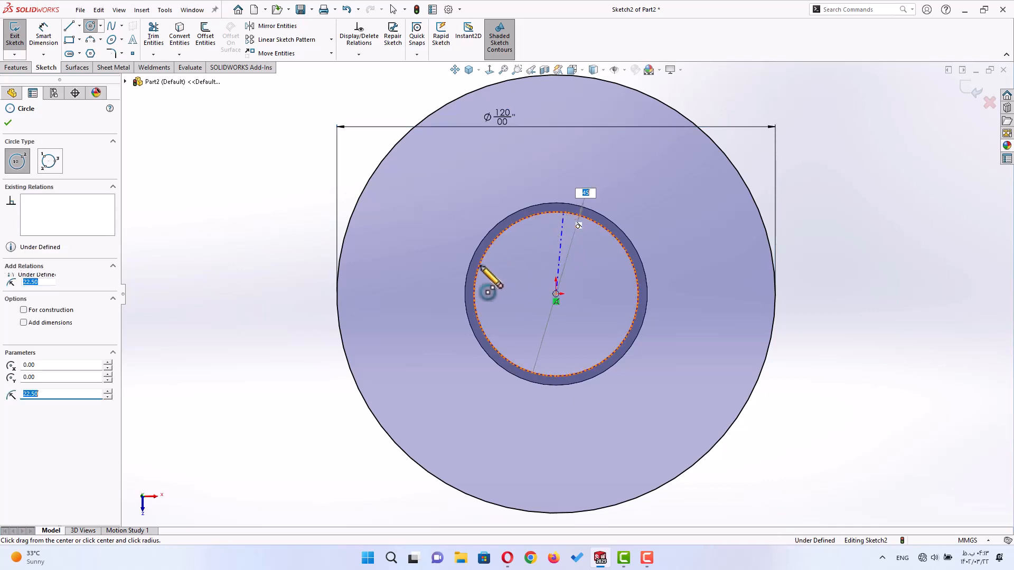
{"action": "right_click_drag", "start_coordinate": [262, 296], "coordinate": [272, 252]}
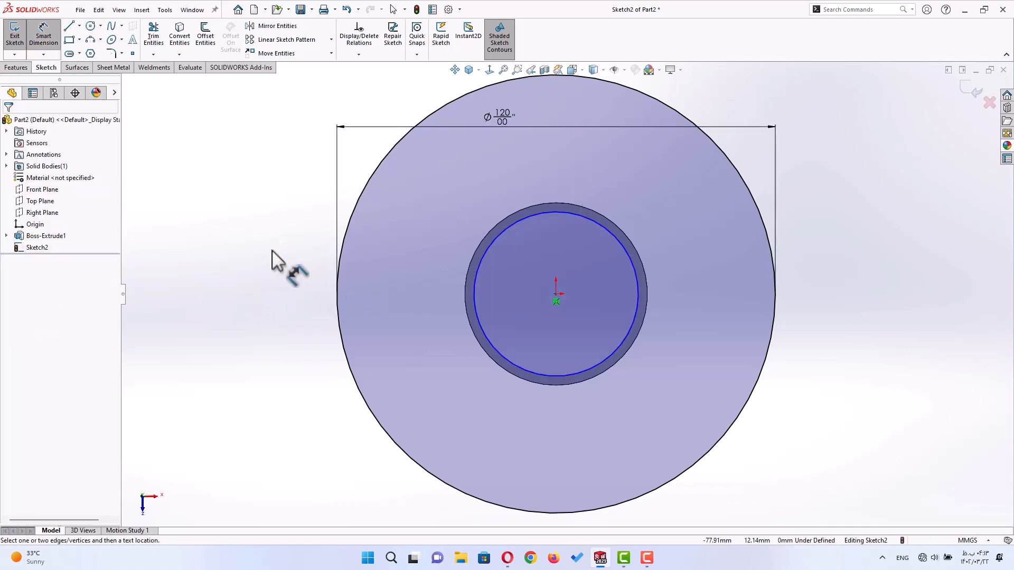
{"action": "left_click", "coordinate": [519, 221]}
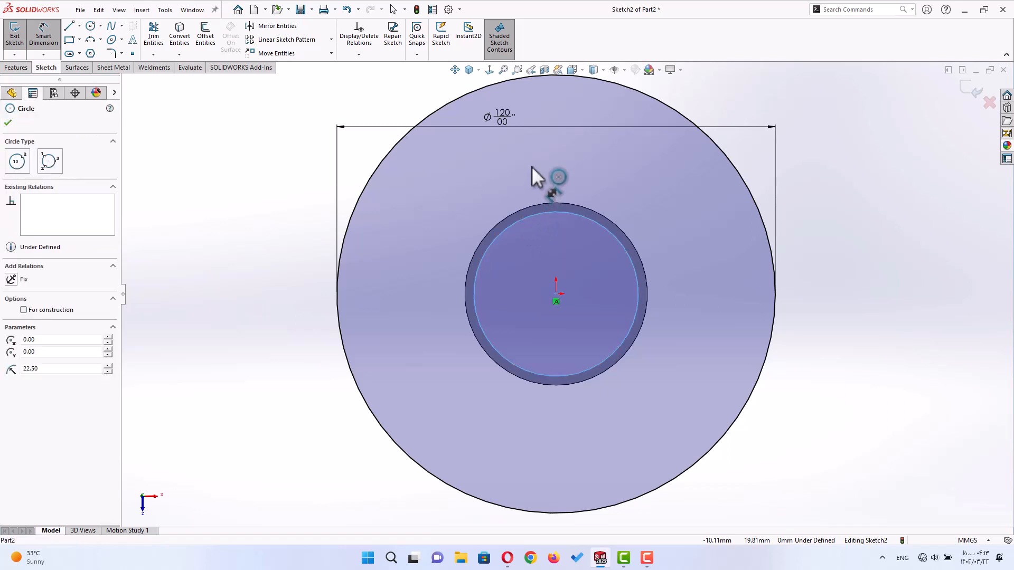
{"action": "left_click", "coordinate": [532, 167]}
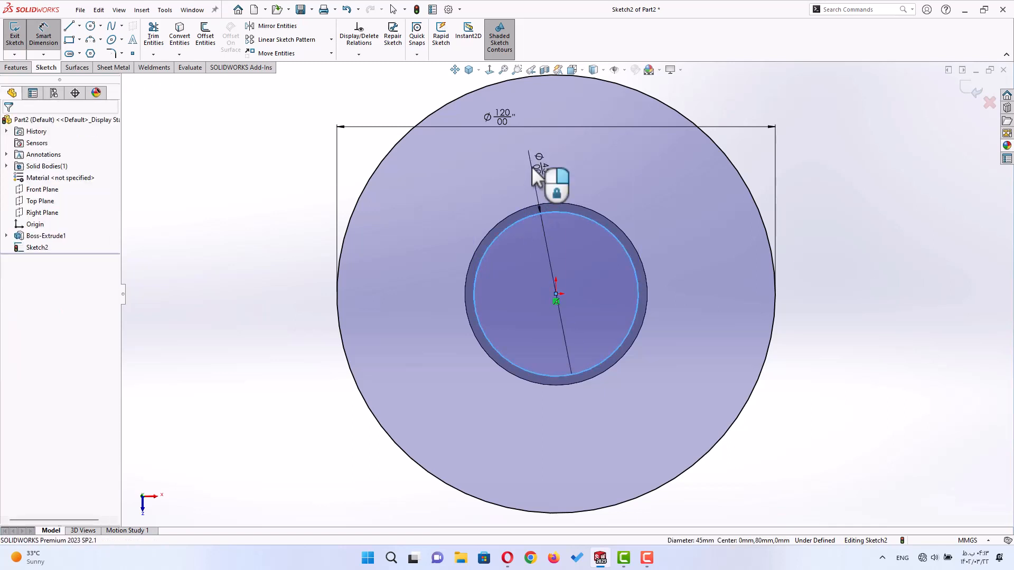
{"action": "left_click", "coordinate": [532, 169]}
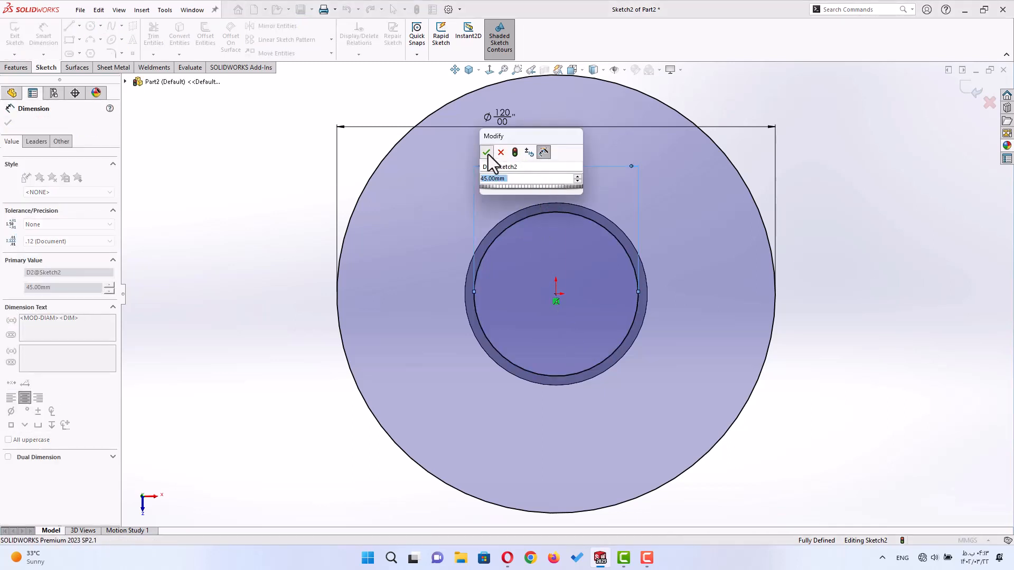
{"action": "left_click", "coordinate": [486, 153]}
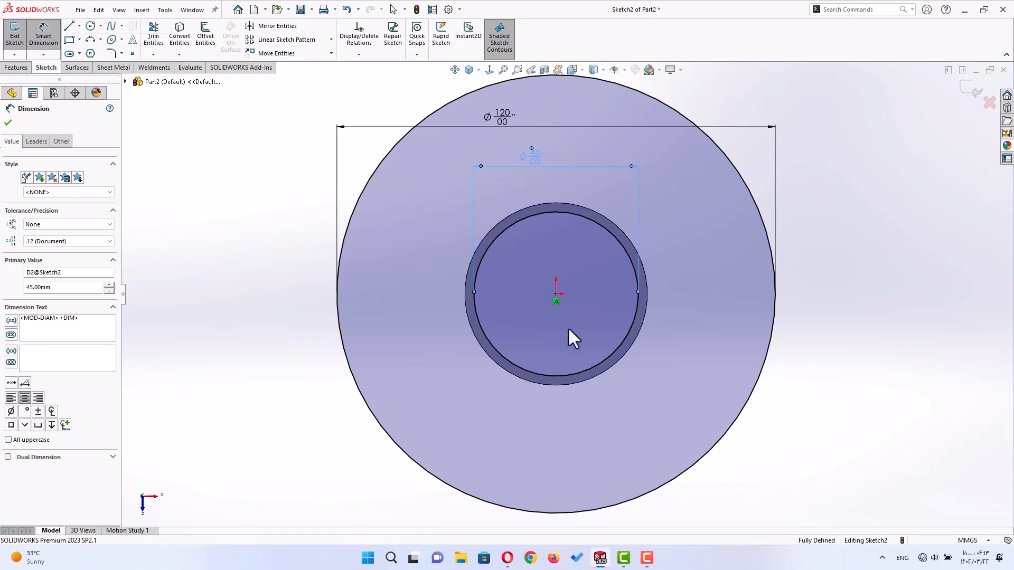
Step: Draw a 90 mm diameter circle centred on the origin, between the flange's outer circle and the tube
{"action": "left_click", "coordinate": [556, 294]}
{"action": "type", "text": "9"}
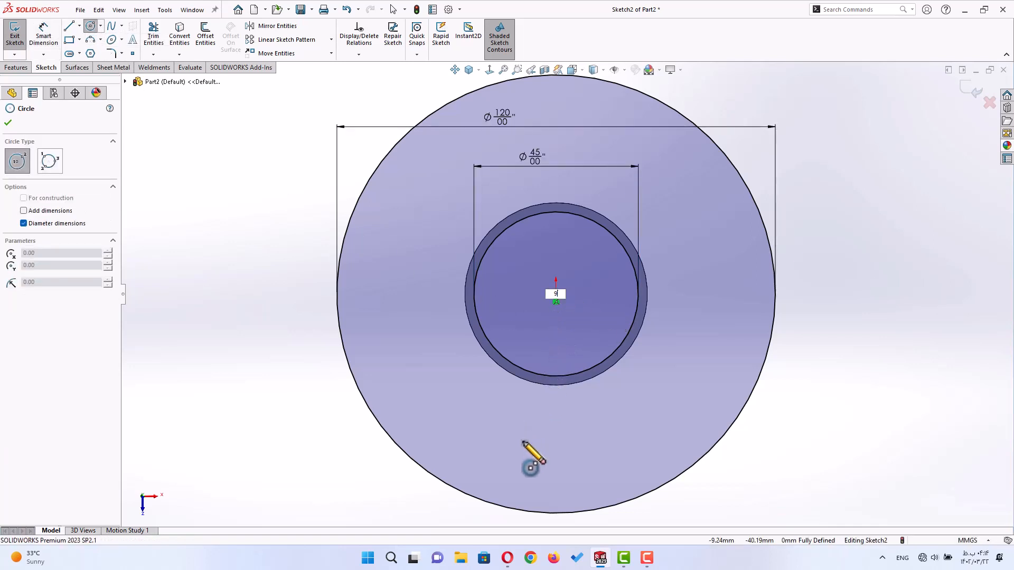
{"action": "type", "text": "0"}
{"action": "key", "text": "Return"}
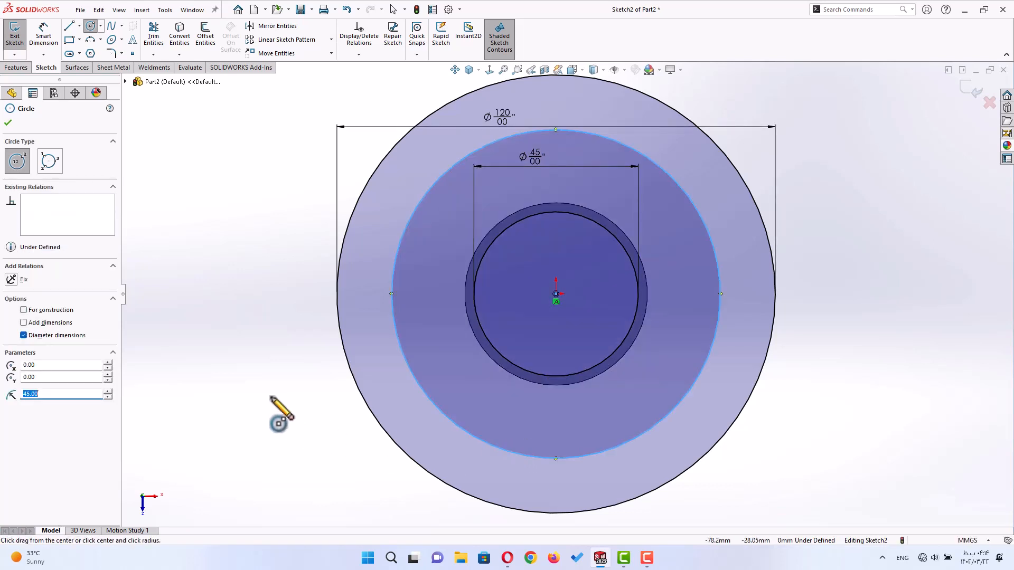
Step: Dimension the middle circle's diameter at 90 mm
{"action": "right_click_drag", "start_coordinate": [271, 397], "coordinate": [272, 348]}
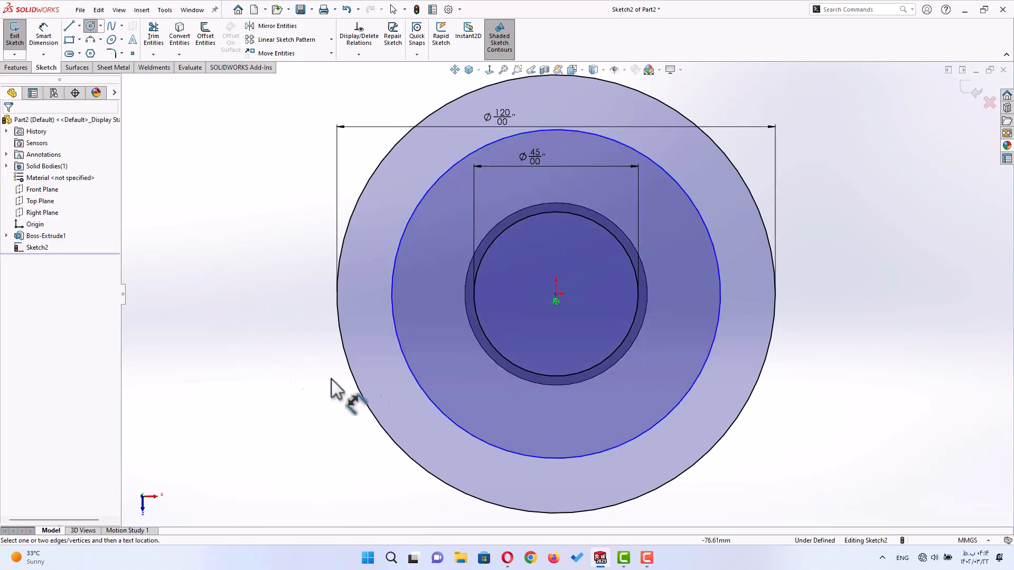
{"action": "left_click", "coordinate": [670, 417]}
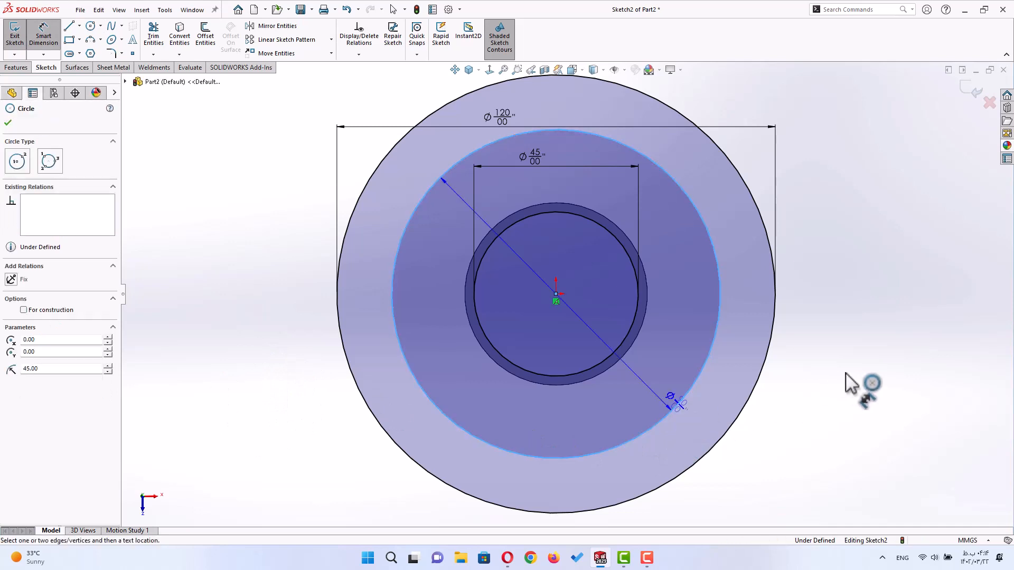
{"action": "left_click", "coordinate": [848, 380]}
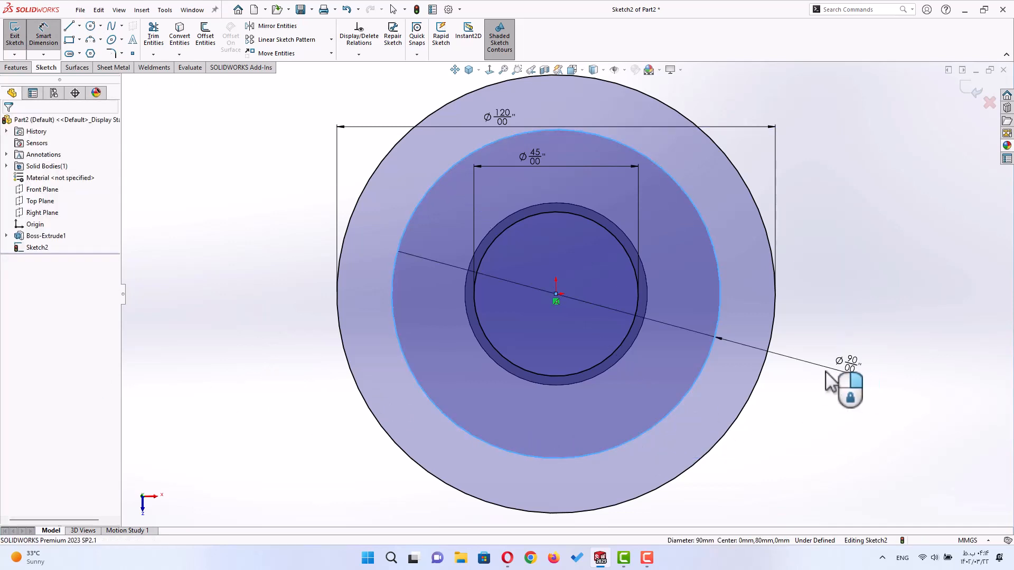
{"action": "left_click", "coordinate": [696, 365]}
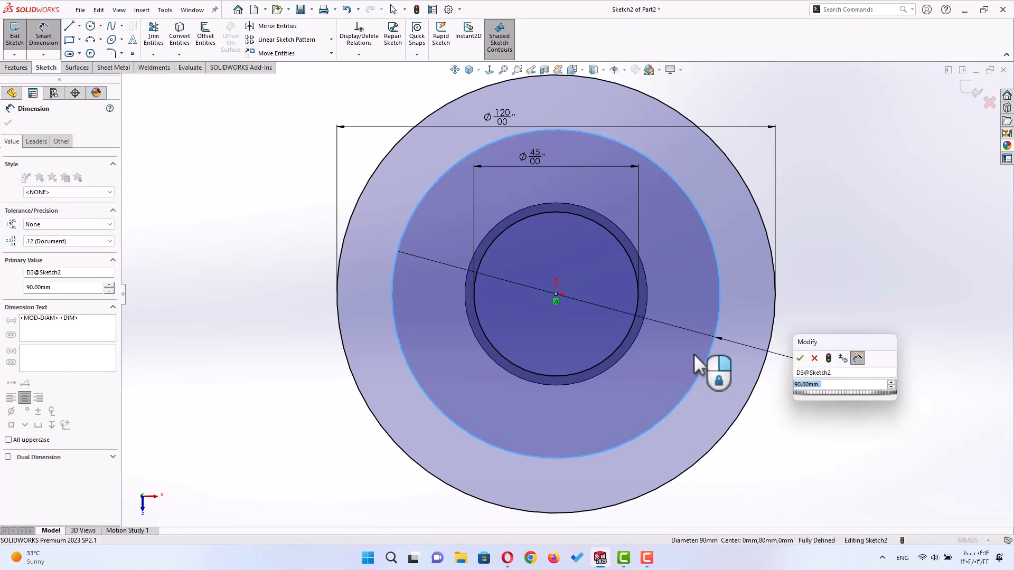
{"action": "left_click", "coordinate": [799, 359]}
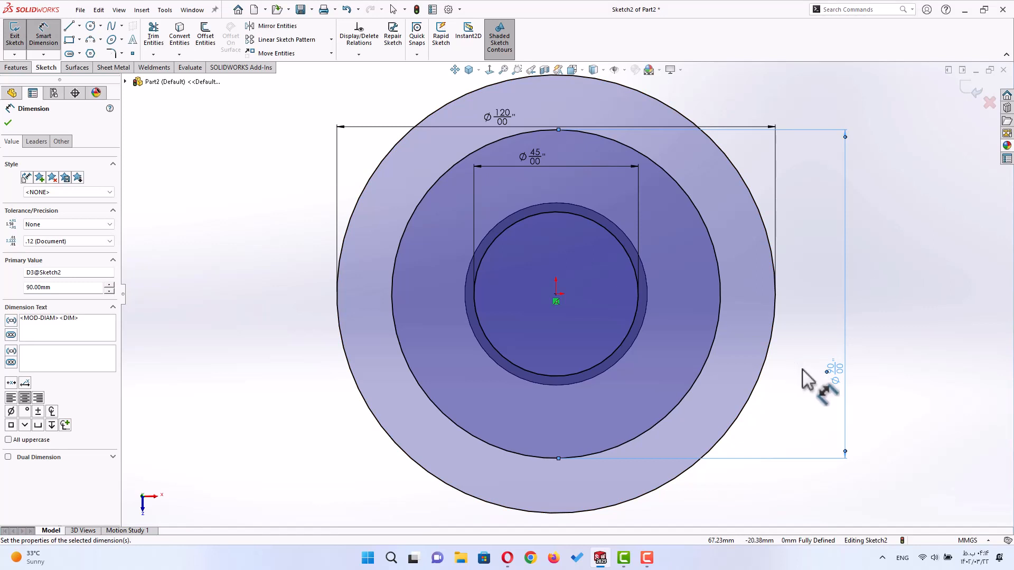
Step: Convert the 90 mm circle to construction geometry
{"action": "right_click", "coordinate": [701, 368]}
{"action": "left_click", "coordinate": [727, 350]}
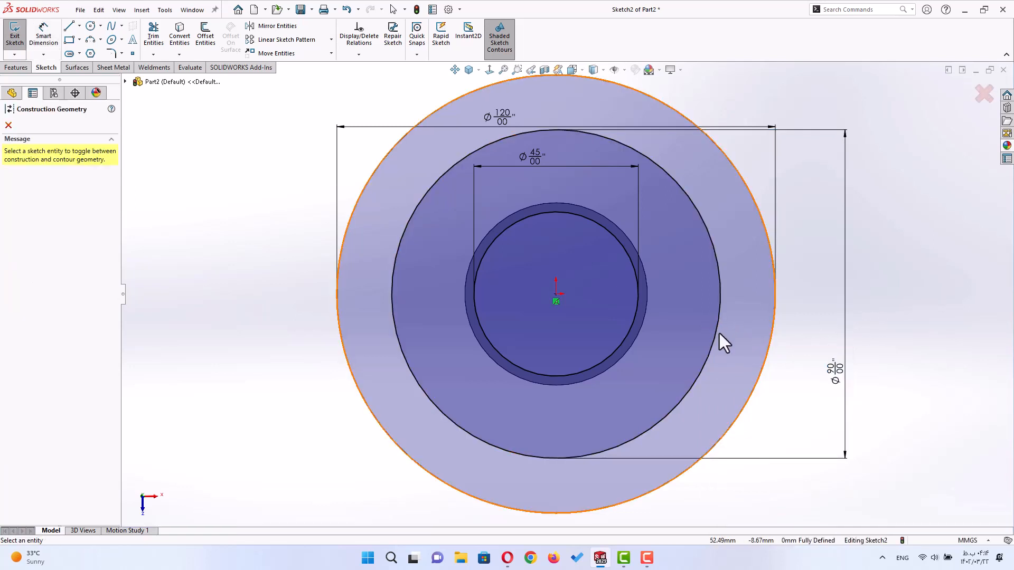
{"action": "left_click", "coordinate": [714, 335]}
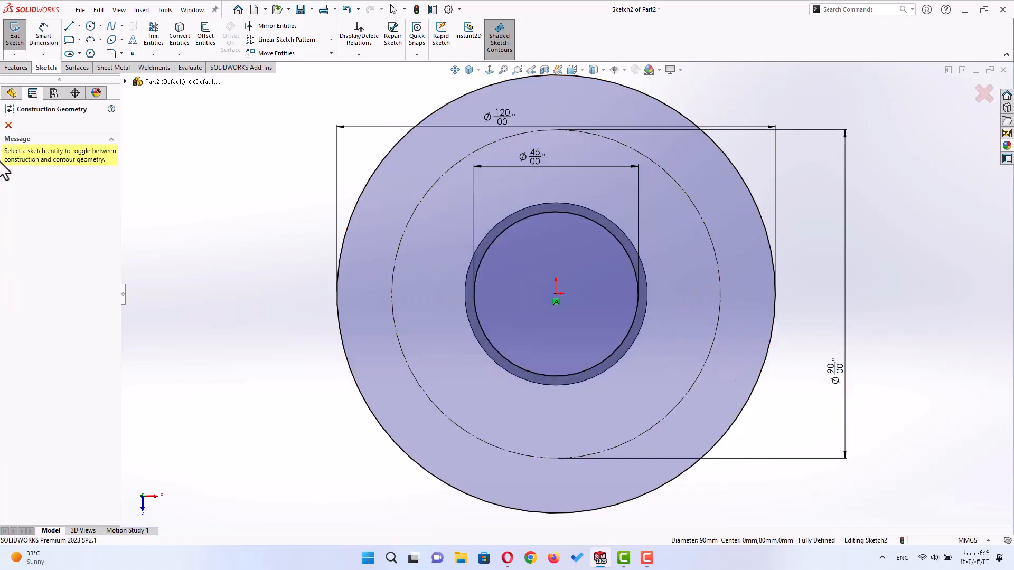
{"action": "left_click", "coordinate": [9, 125]}
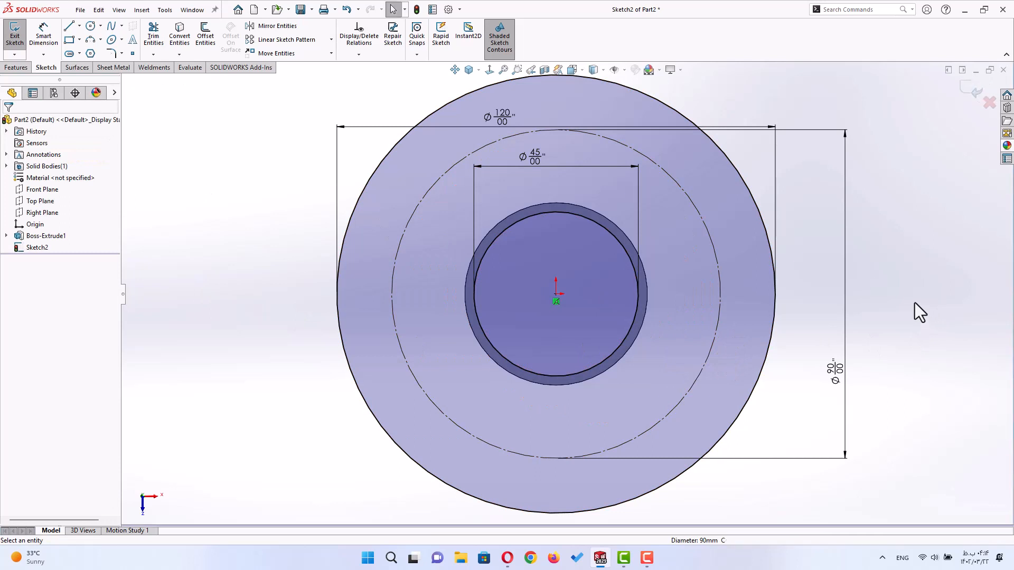
Step: Draw a bolt-hole circle about 9 mm in diameter on the construction circle, horizontally in line with the origin on the +X side
{"action": "right_click_drag", "start_coordinate": [931, 302], "coordinate": [962, 302]}
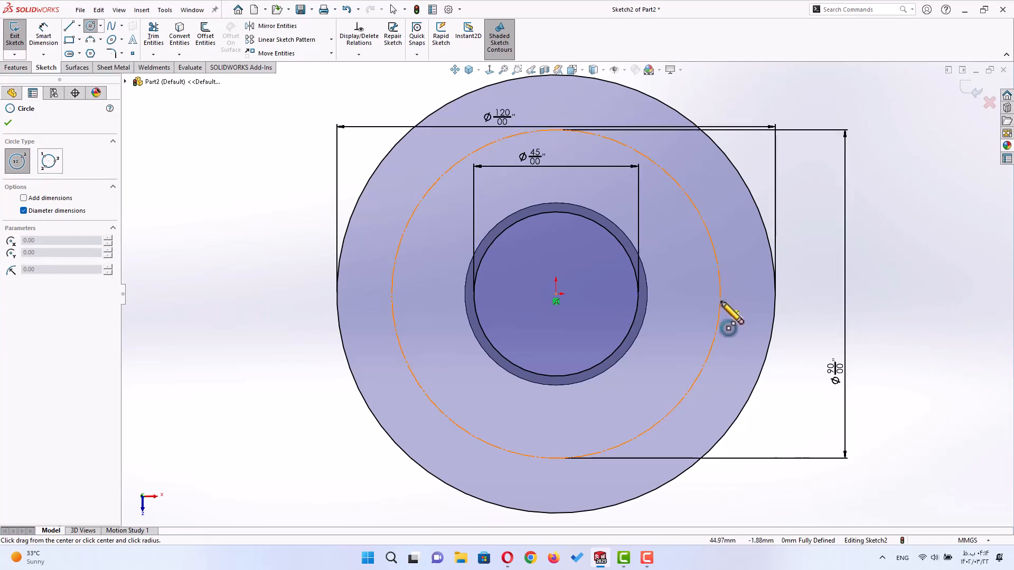
{"action": "left_click", "coordinate": [720, 294]}
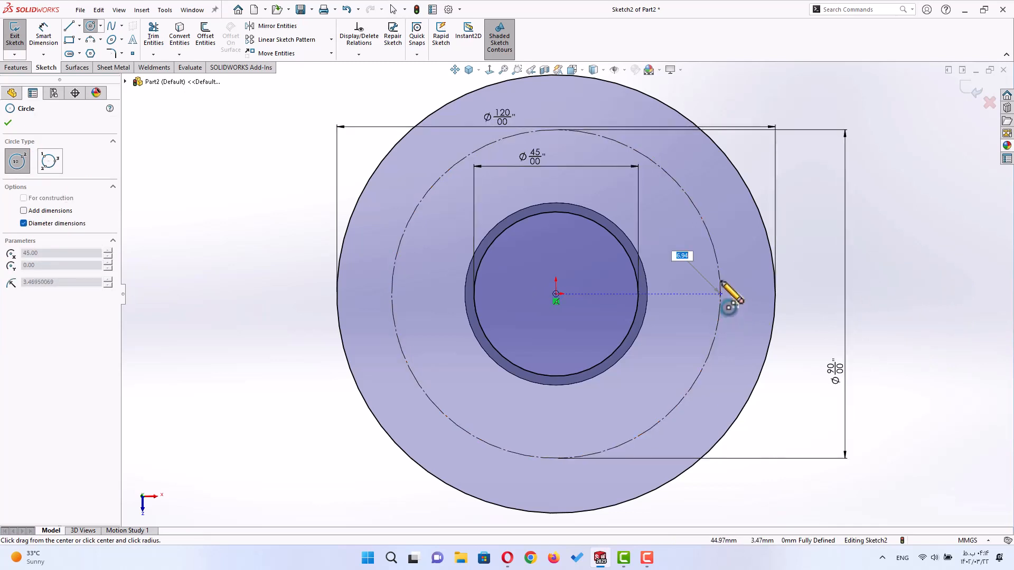
{"action": "left_click", "coordinate": [736, 290]}
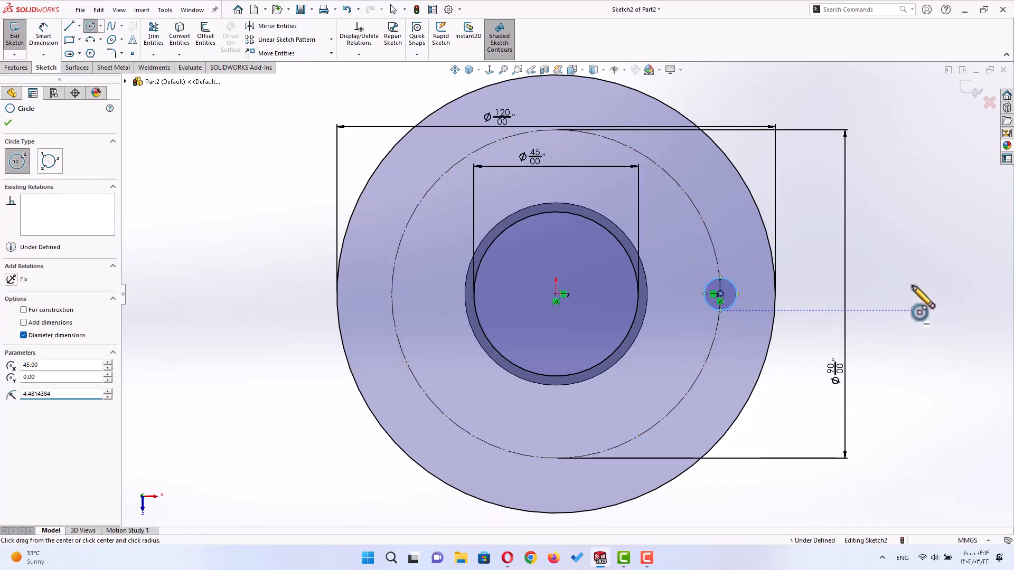
Step: Dimension the bolt-hole circle's diameter and set it to 10 mm
{"action": "right_click_drag", "start_coordinate": [912, 312], "coordinate": [913, 261]}
{"action": "left_click", "coordinate": [724, 309]}
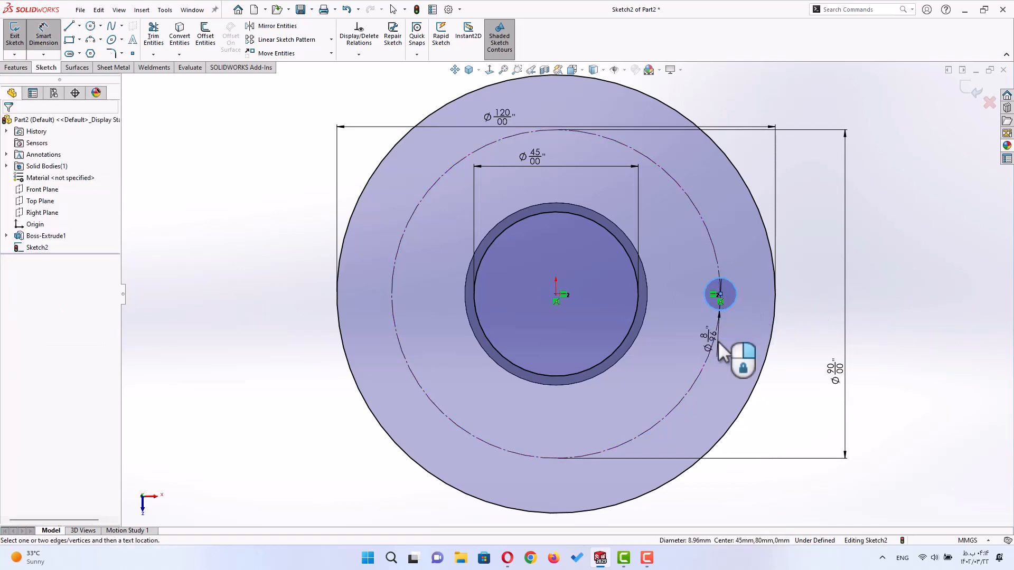
{"action": "left_click", "coordinate": [719, 342]}
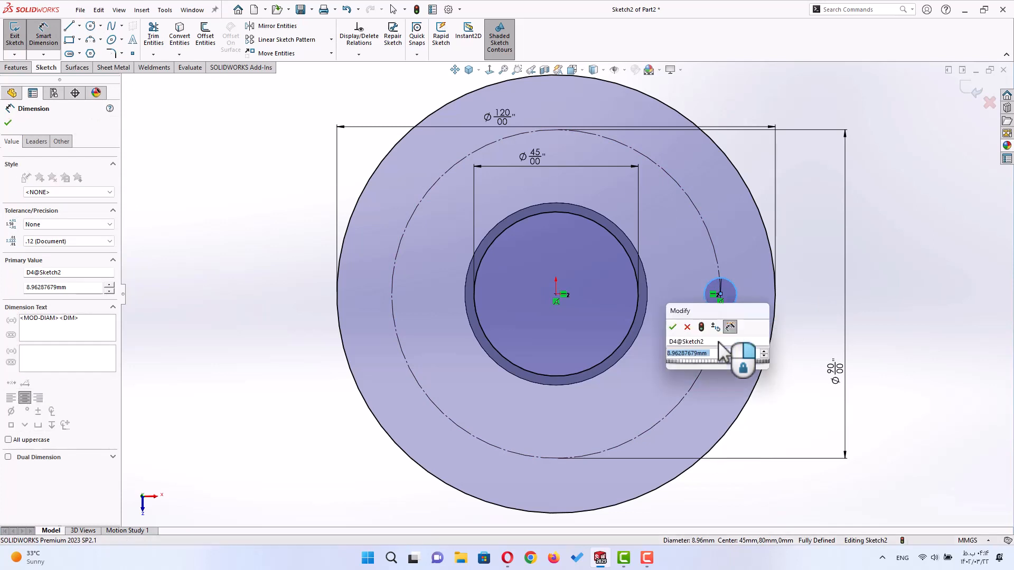
{"action": "type", "text": "10"}
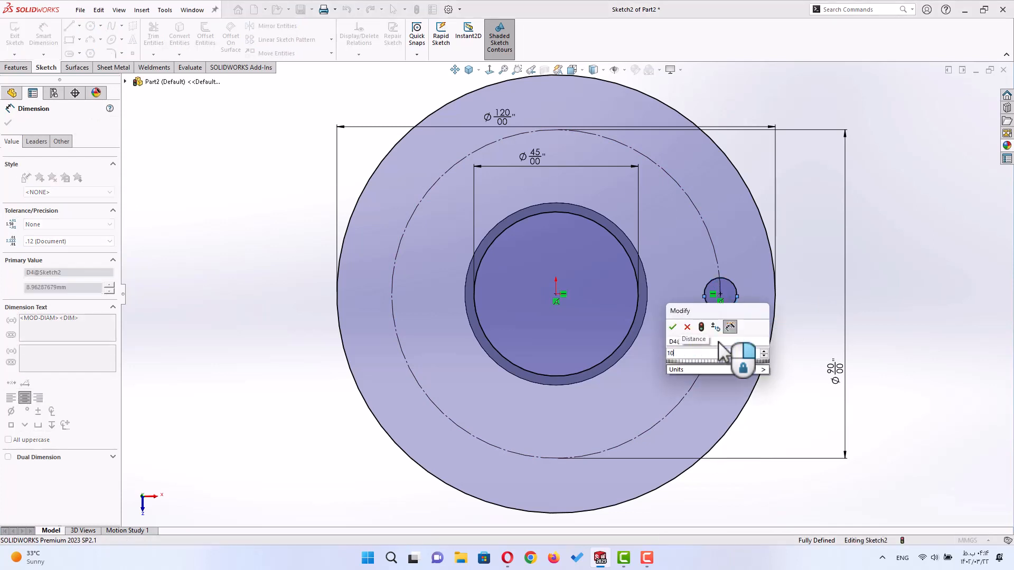
{"action": "key", "text": "Return"}
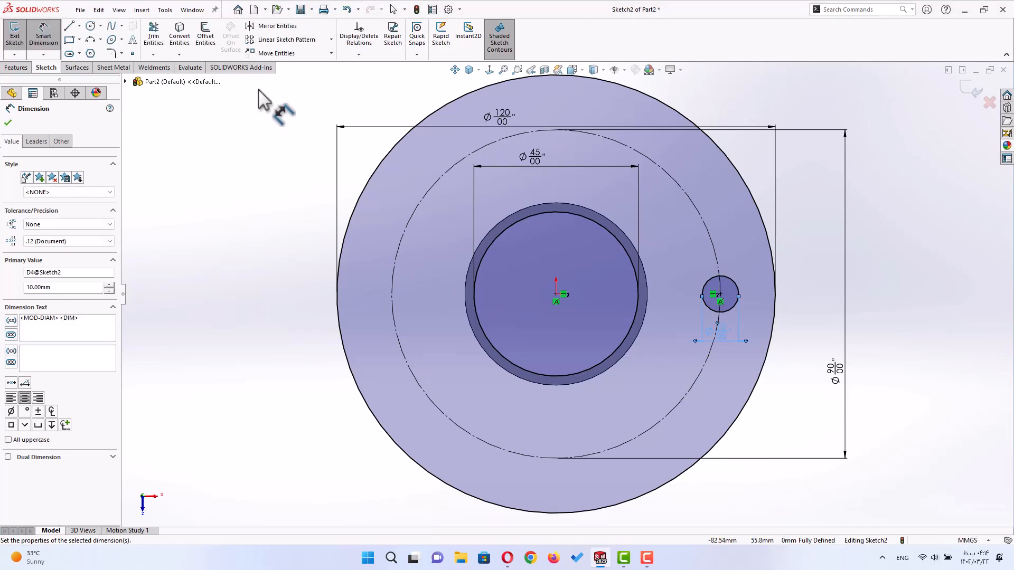
Step: Create a circular sketch pattern of the bolt-hole circle around the origin with 6 equally spaced instances over 360 degrees
{"action": "left_click", "coordinate": [331, 39]}
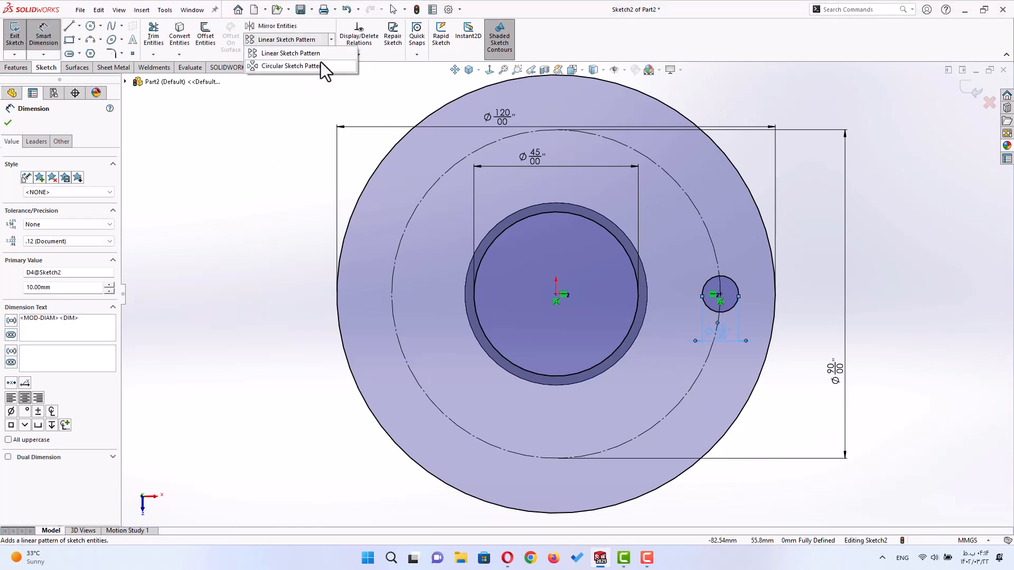
{"action": "left_click", "coordinate": [728, 308]}
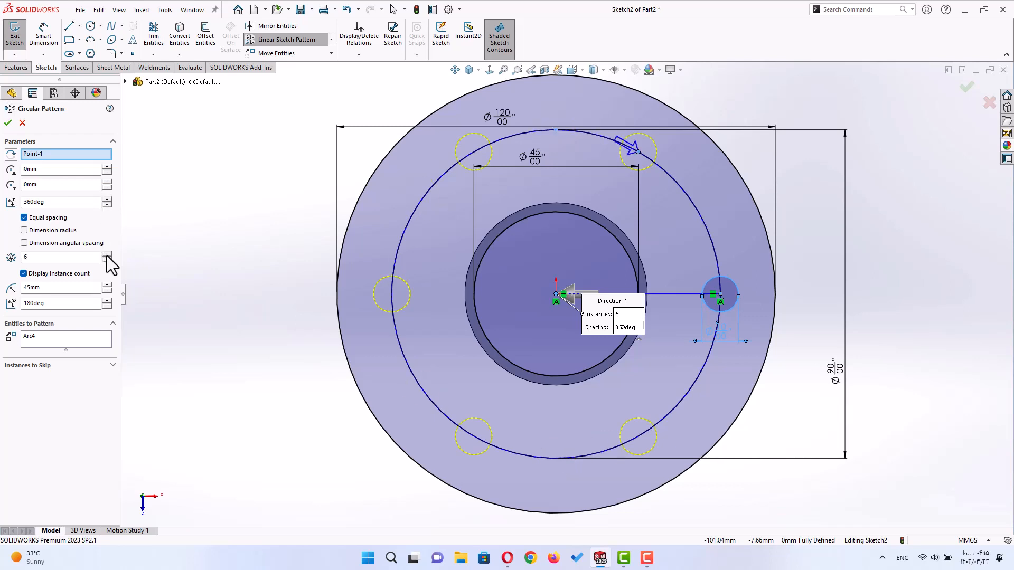
{"action": "left_click", "coordinate": [8, 123]}
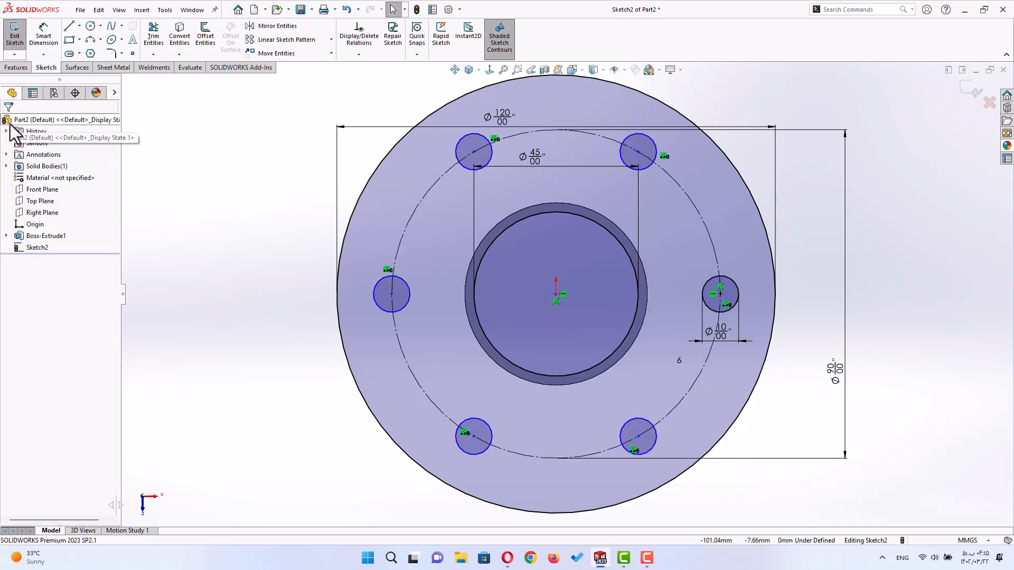
{"action": "left_click", "coordinate": [563, 302]}
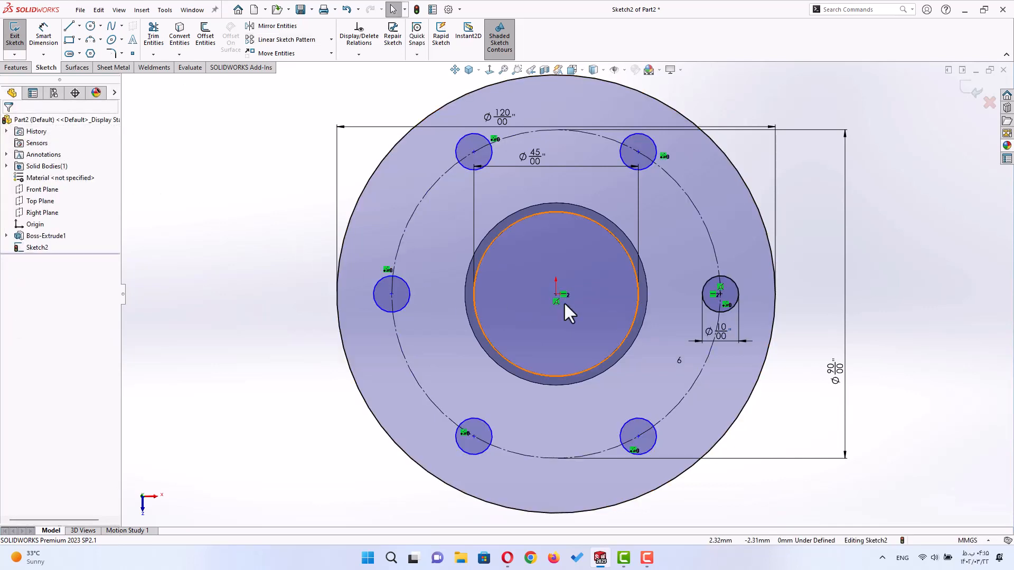
Step: Extrude the flange sketch 20 mm Blind with the direction reversed down along the tube, merging the result
{"action": "middle_click_drag", "start_coordinate": [219, 400], "coordinate": [222, 348]}
{"action": "key", "text": "f"}
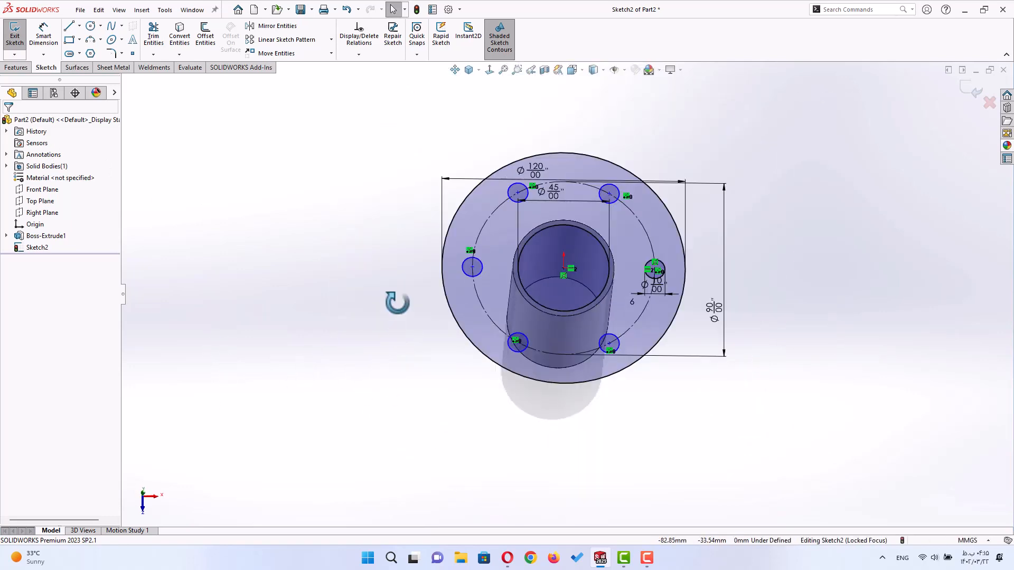
{"action": "middle_click_drag", "start_coordinate": [397, 303], "coordinate": [394, 254]}
{"action": "left_click", "coordinate": [20, 68]}
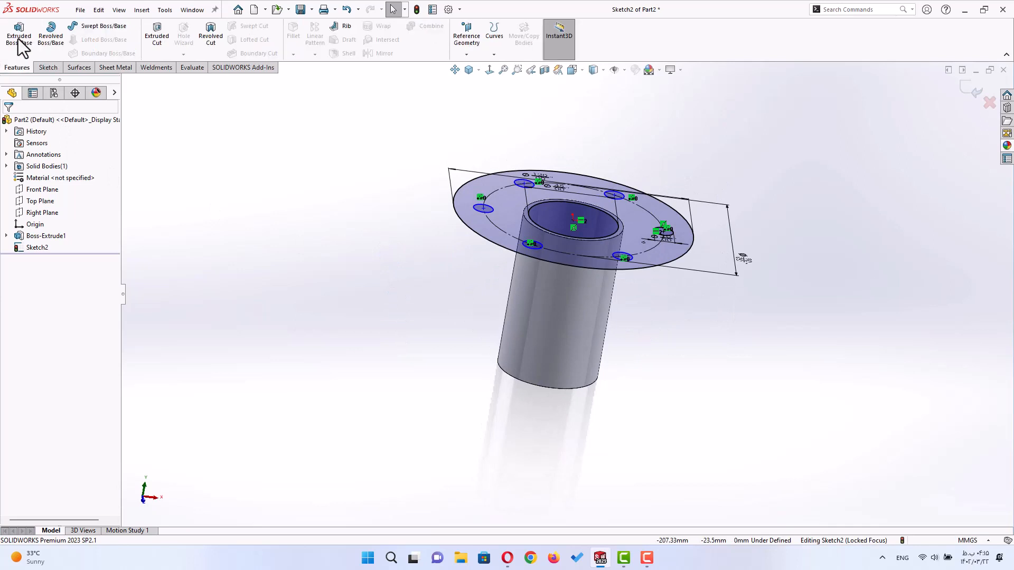
{"action": "left_click", "coordinate": [18, 39]}
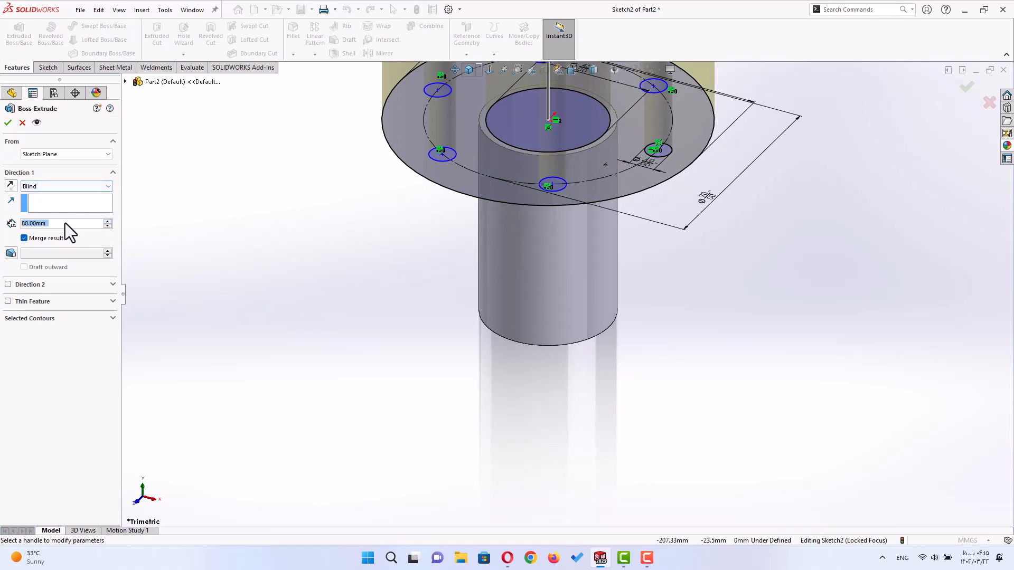
{"action": "type", "text": "20"}
{"action": "key", "text": "Return"}
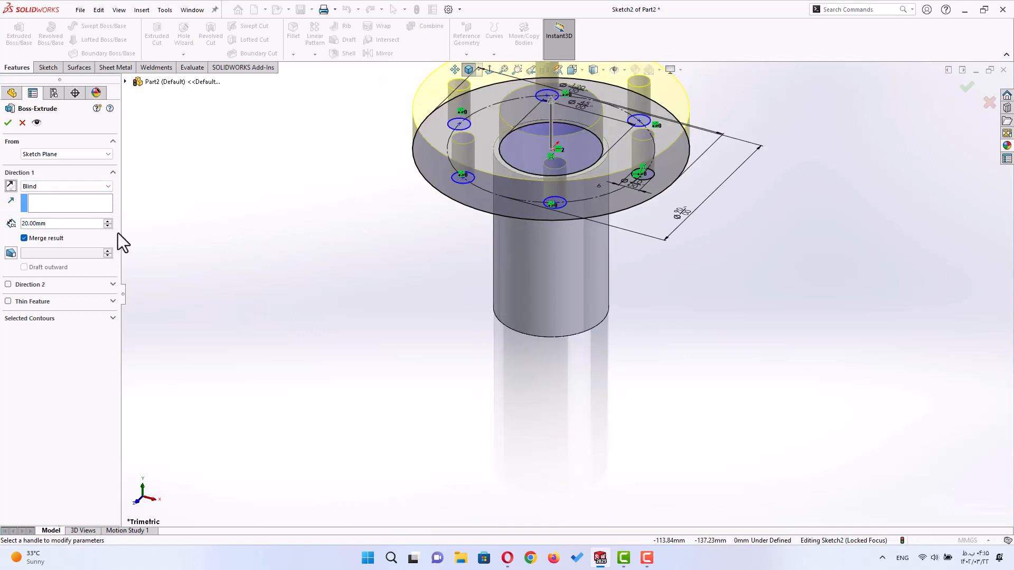
{"action": "middle_click_drag", "start_coordinate": [301, 233], "coordinate": [287, 191]}
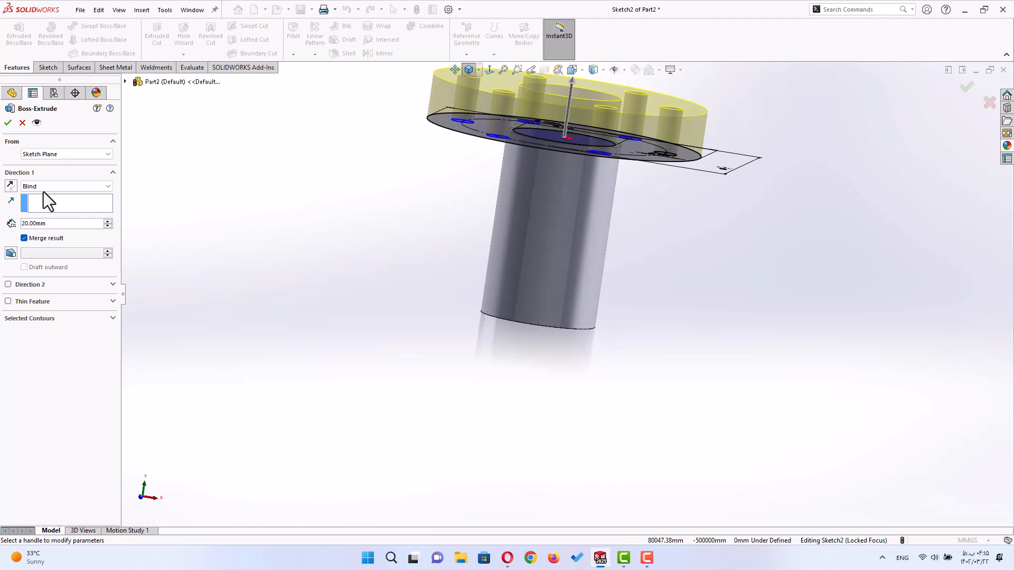
{"action": "left_click", "coordinate": [11, 188]}
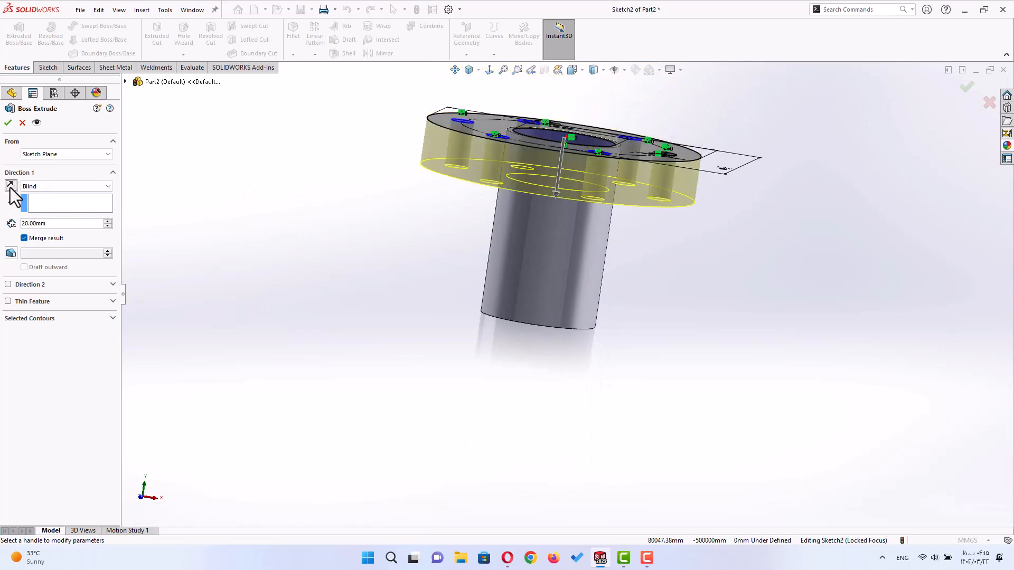
{"action": "left_click", "coordinate": [7, 124]}
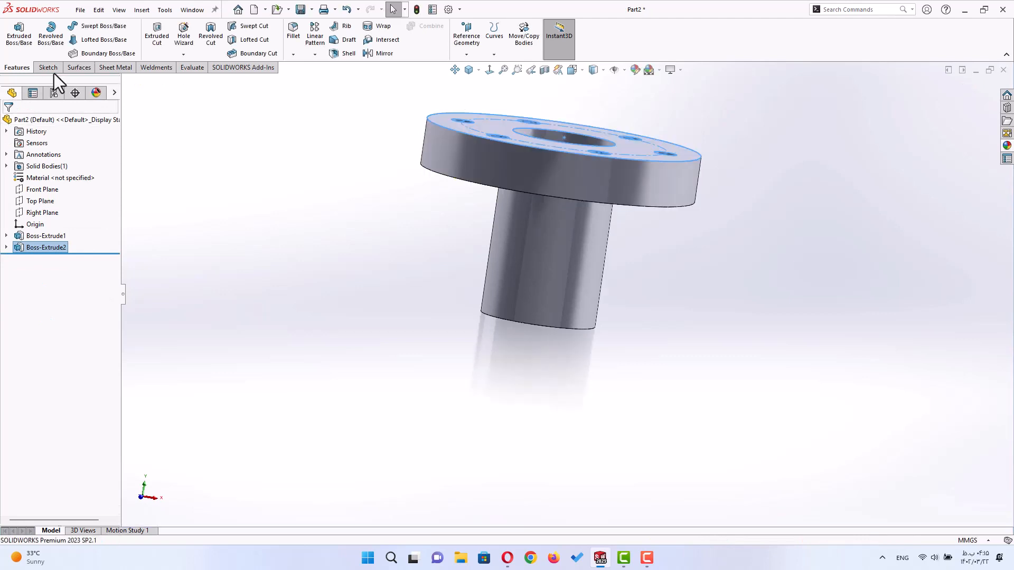
Step: Set up a 2 mm chamfer at 45 degrees on the flange's lower and upper outer edges
{"action": "left_click", "coordinate": [292, 57]}
{"action": "left_click", "coordinate": [299, 79]}
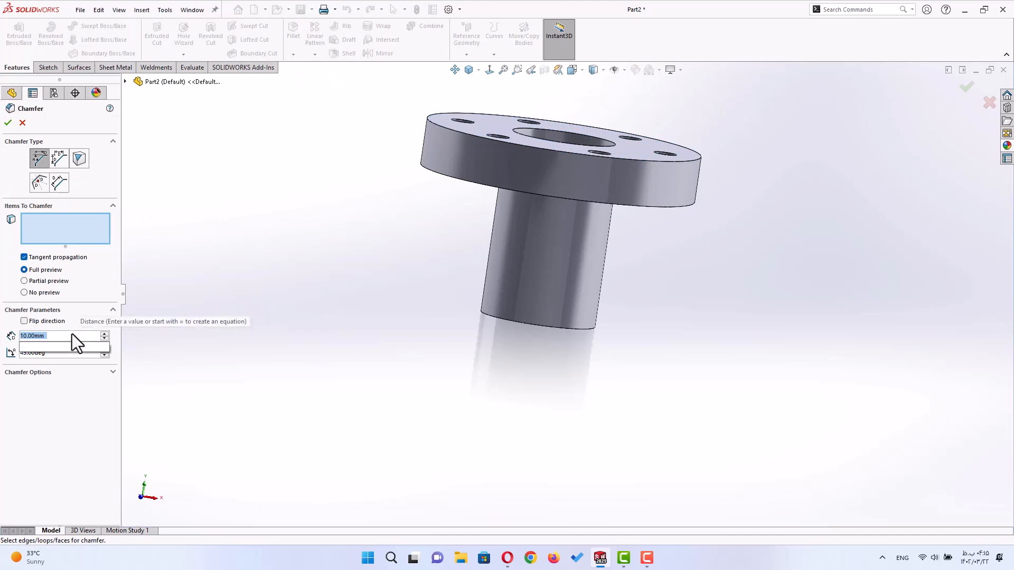
{"action": "type", "text": "2"}
{"action": "key", "text": "Return"}
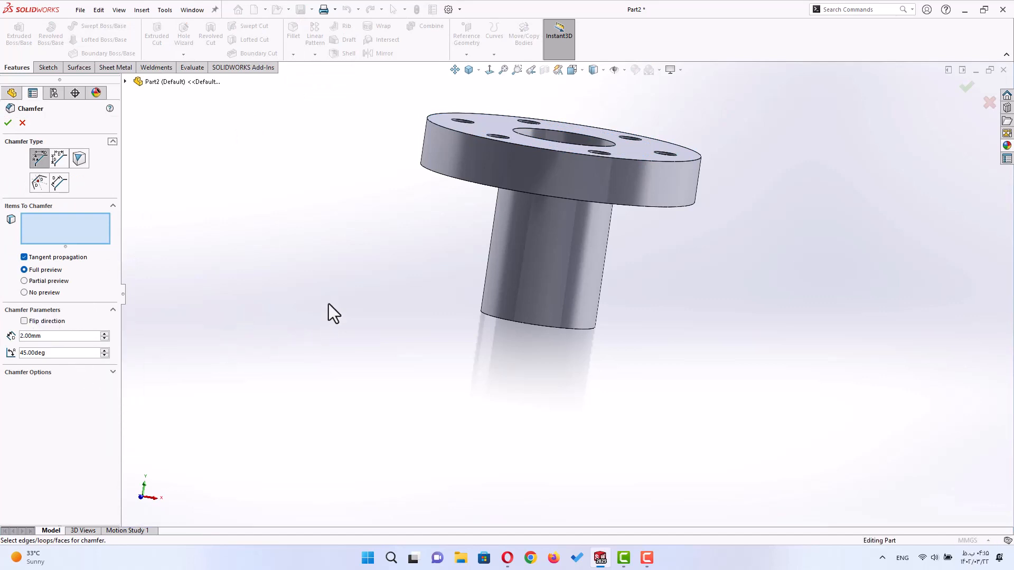
{"action": "middle_click_drag", "start_coordinate": [325, 304], "coordinate": [338, 259]}
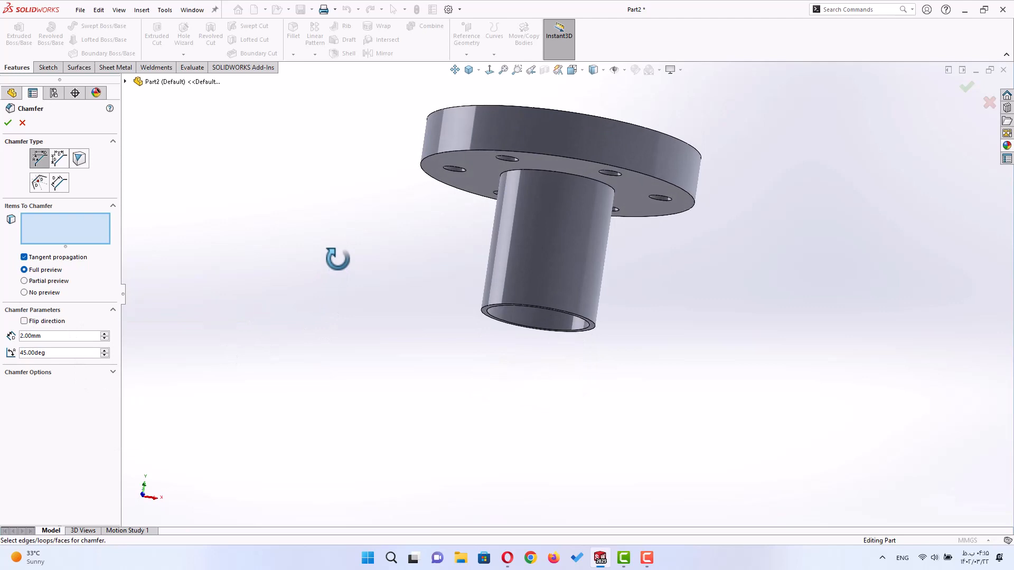
{"action": "left_click", "coordinate": [552, 155]}
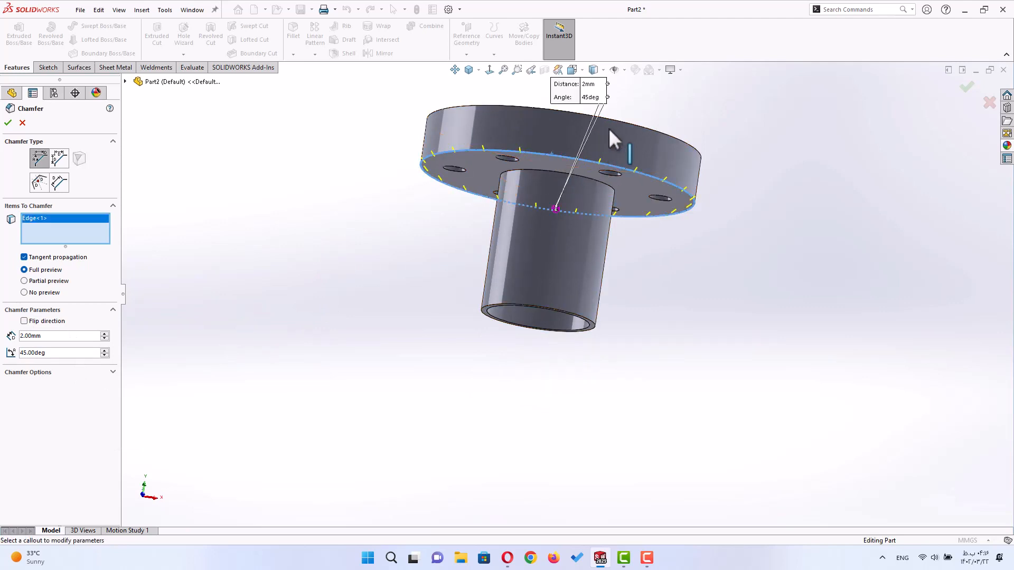
{"action": "middle_click_drag", "start_coordinate": [691, 112], "coordinate": [683, 169]}
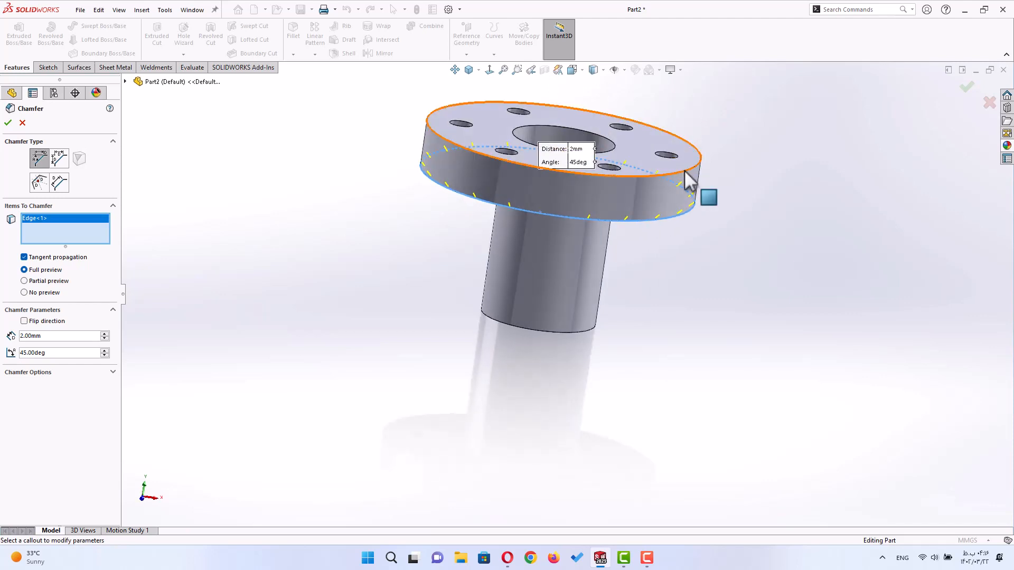
{"action": "left_click", "coordinate": [684, 170]}
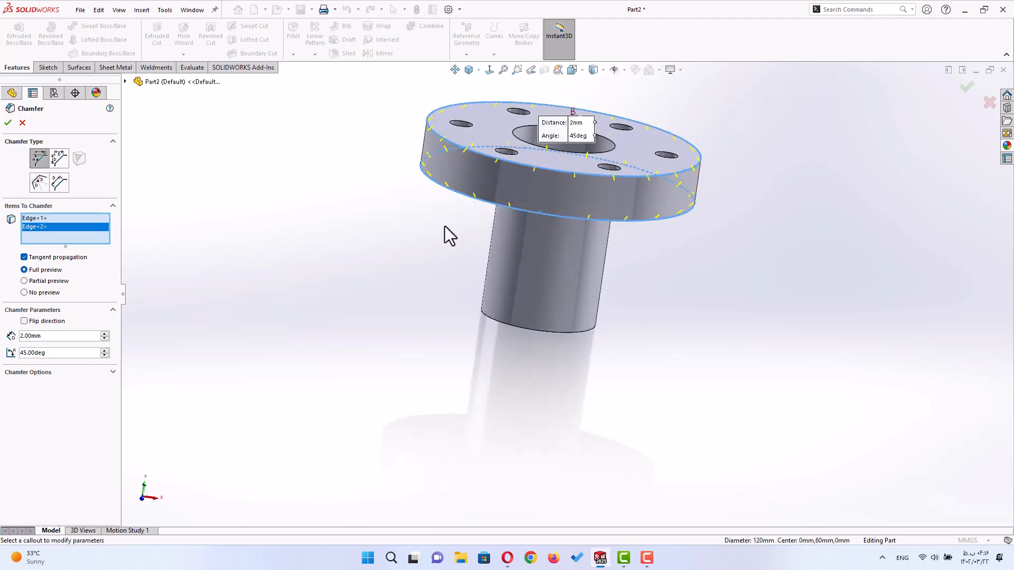
Step: Add the bore's rim on the flange face and its rim at the tube's free end to the chamfer and apply it
{"action": "middle_click_drag", "start_coordinate": [445, 226], "coordinate": [374, 272]}
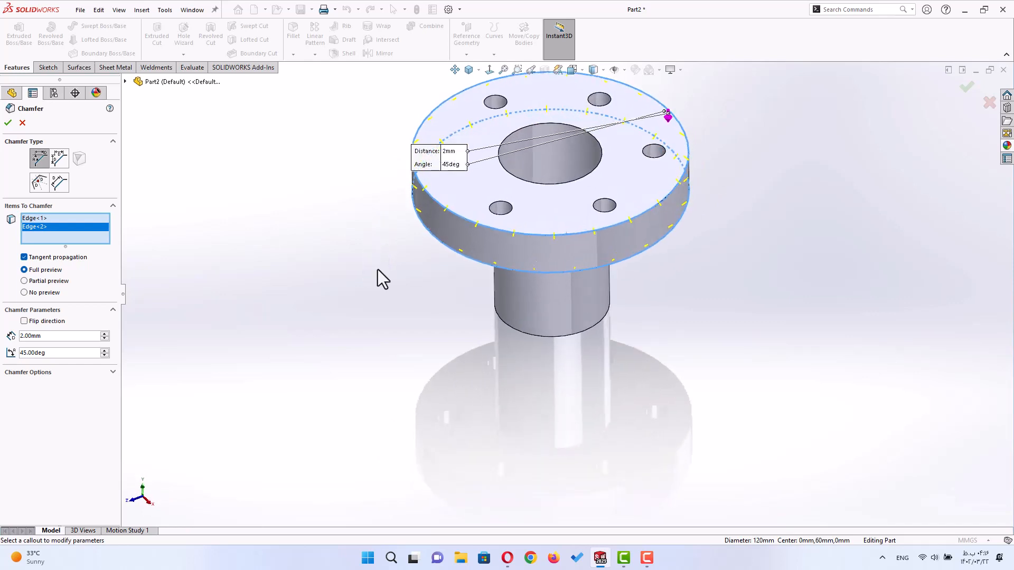
{"action": "left_click", "coordinate": [449, 210]}
{"action": "middle_click_drag", "start_coordinate": [396, 294], "coordinate": [434, 4]}
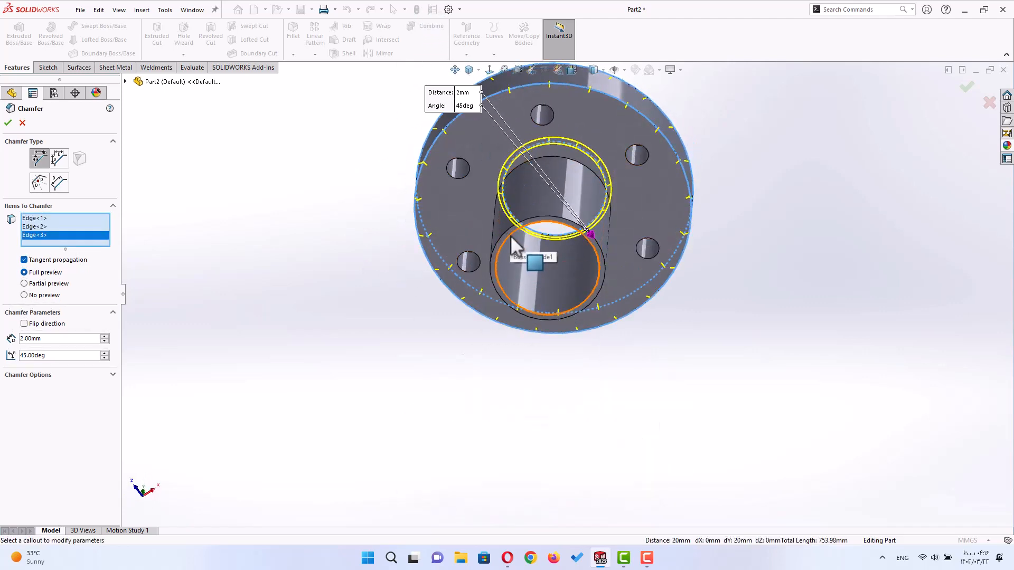
{"action": "left_click", "coordinate": [510, 235]}
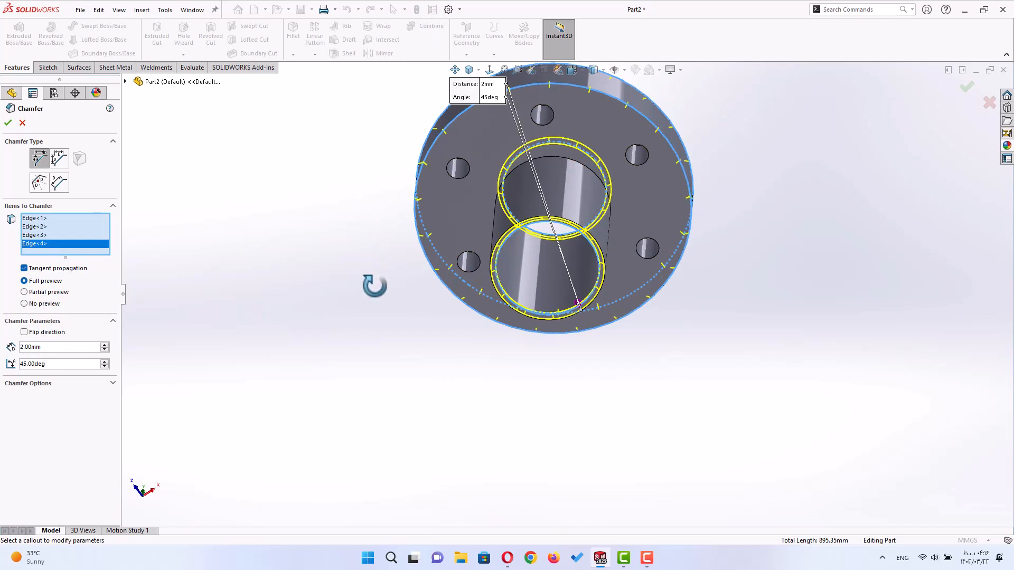
{"action": "middle_click_drag", "start_coordinate": [375, 286], "coordinate": [197, 305]}
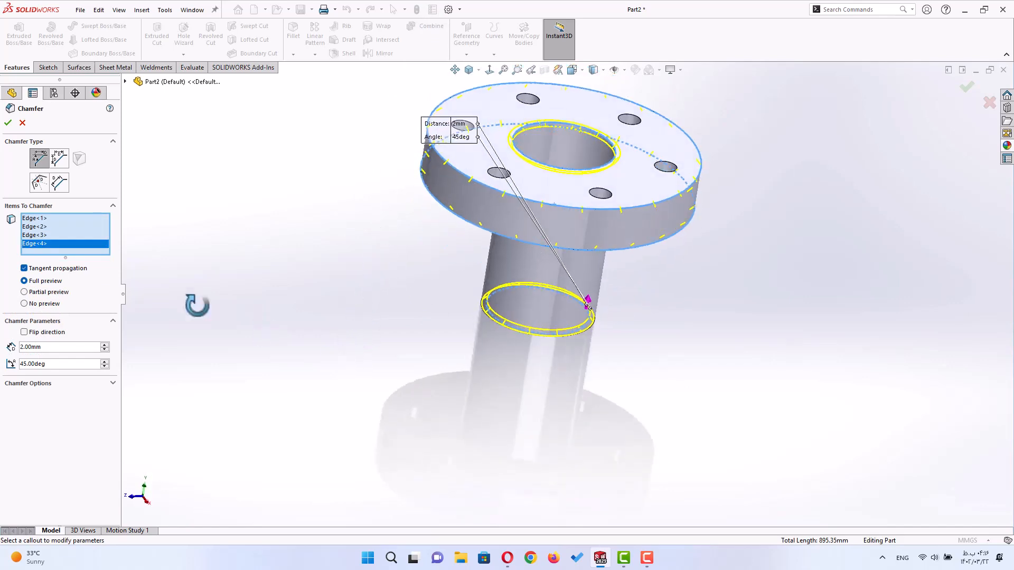
{"action": "left_click", "coordinate": [8, 123]}
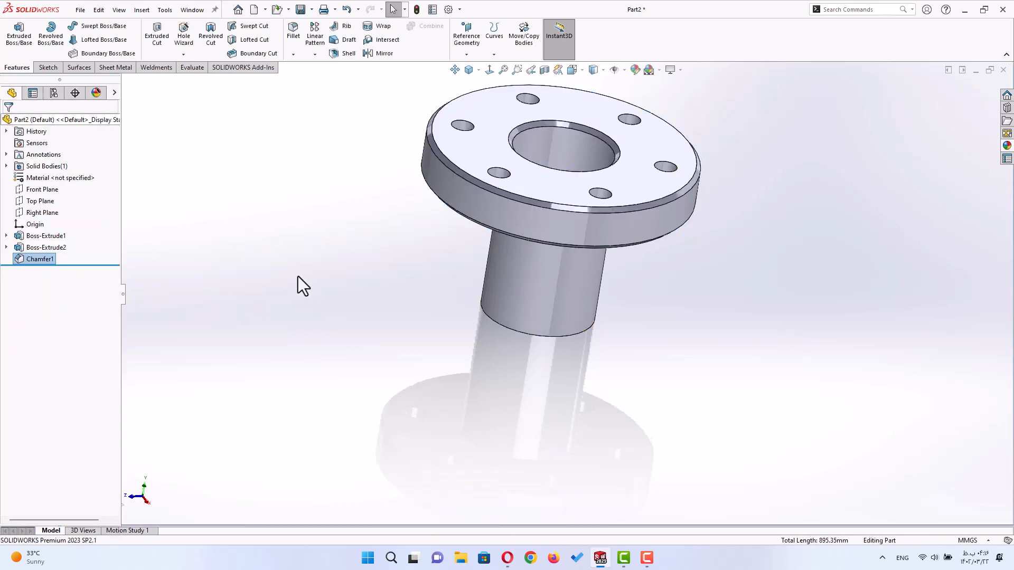
Step: Fillet the edge where the tube meets the flange's underside with a 3 mm radius, and show the part in isometric view
{"action": "middle_click_drag", "start_coordinate": [298, 276], "coordinate": [338, 143]}
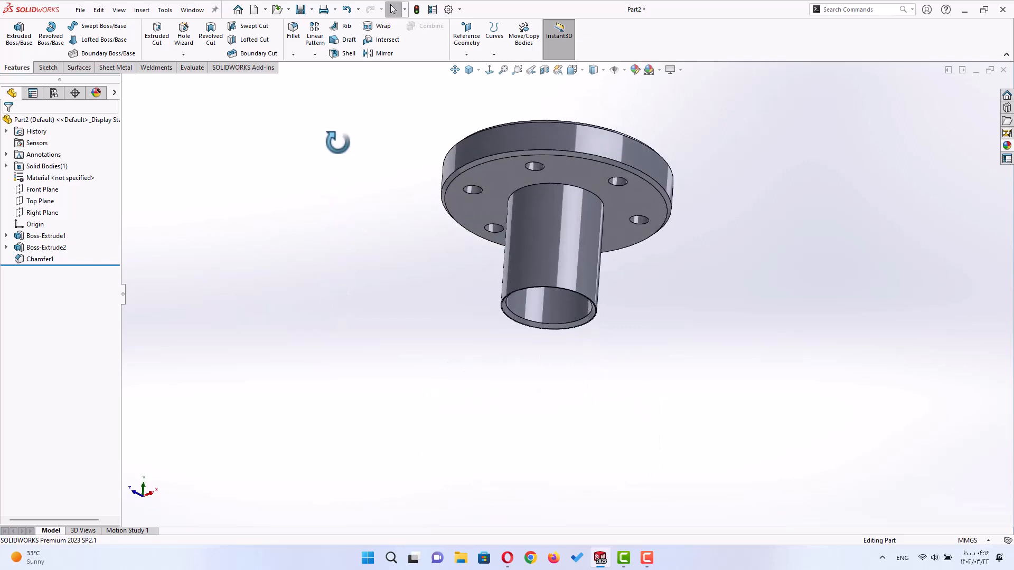
{"action": "left_click", "coordinate": [296, 58]}
{"action": "left_click", "coordinate": [299, 67]}
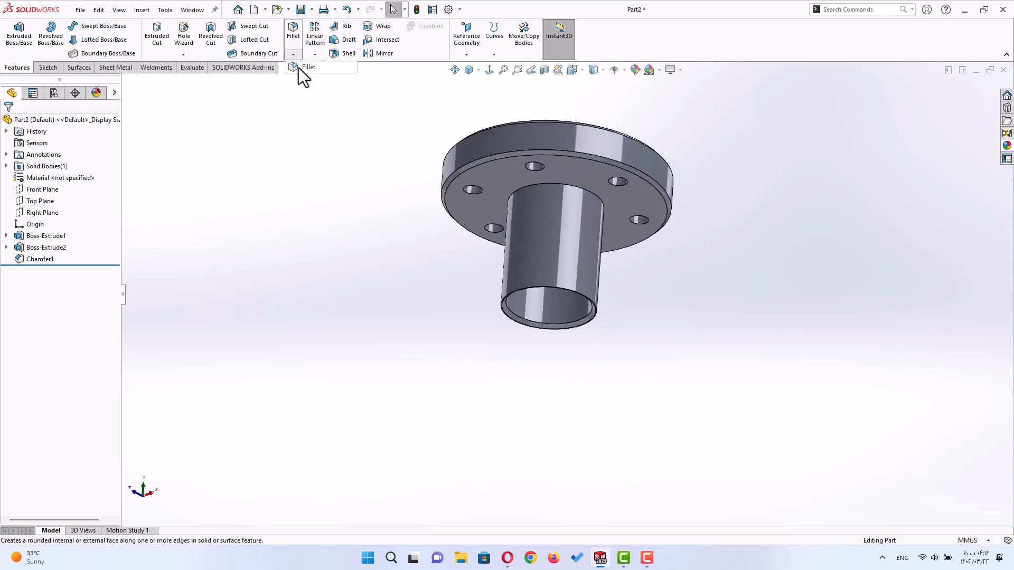
{"action": "scroll", "coordinate": [600, 198], "scroll_direction": "down", "scroll_amount": 1}
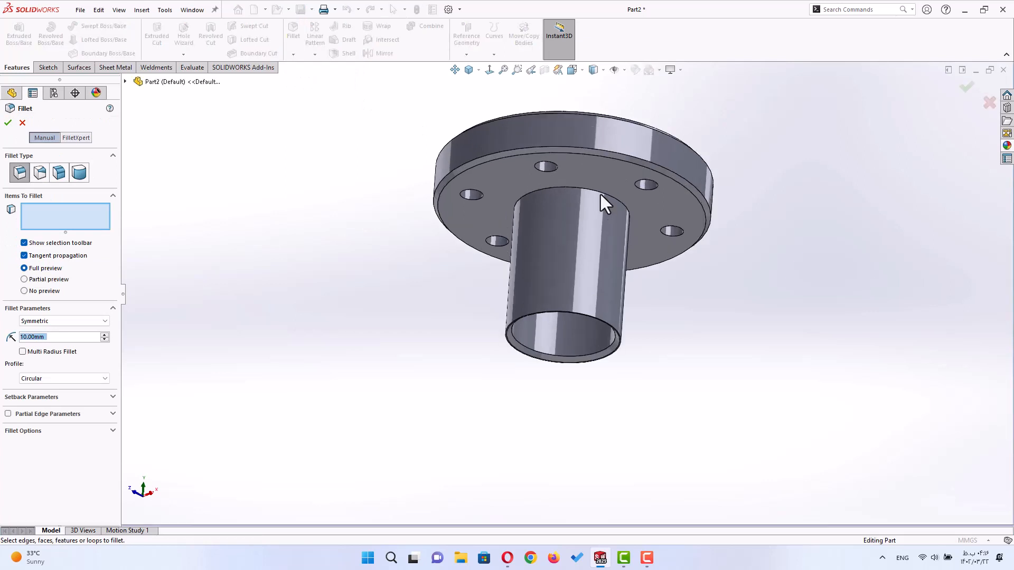
{"action": "left_click", "coordinate": [580, 197]}
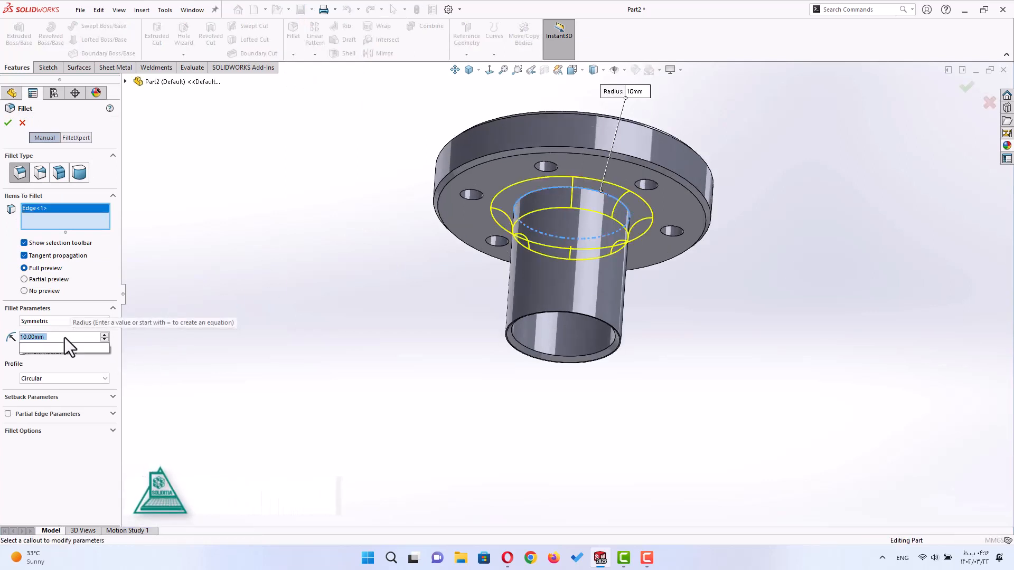
{"action": "type", "text": "3"}
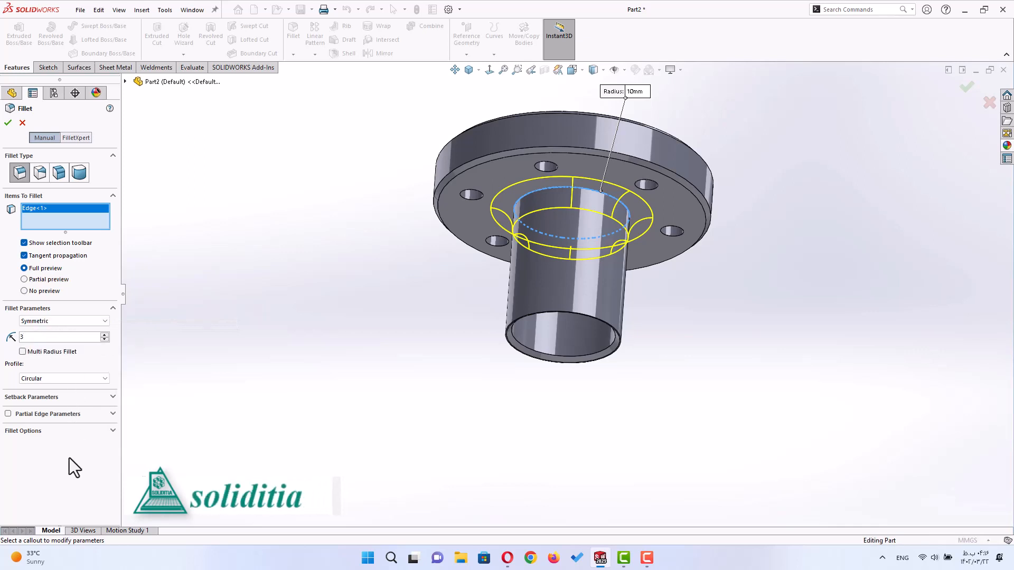
{"action": "key", "text": "Return"}
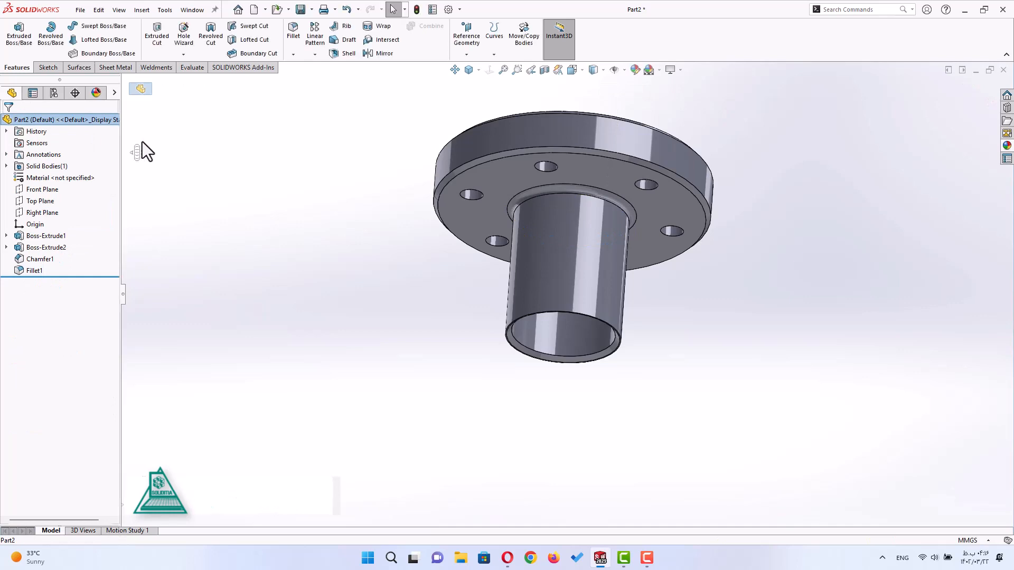
{"action": "left_click", "coordinate": [479, 70]}
{"action": "left_click", "coordinate": [483, 84]}
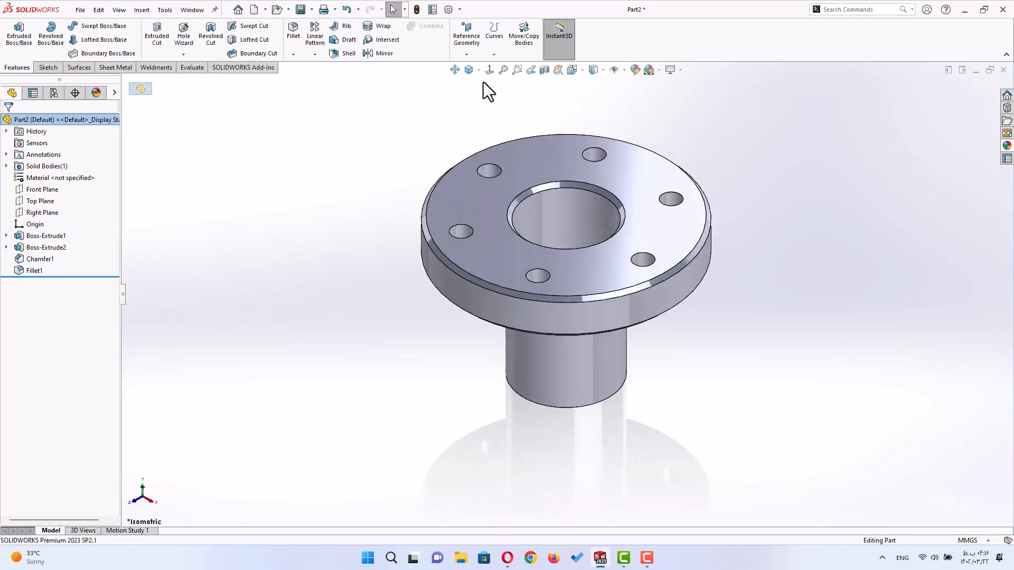